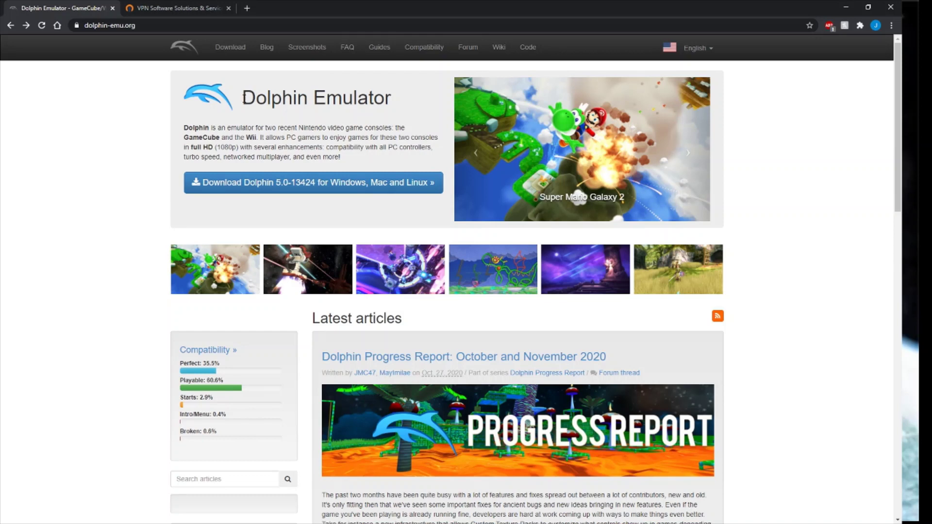
# Highlight the Dolphin Emulator heading and the dolphin-emu.org address, then clear both selections.
pyautogui.moveTo(243, 98); pyautogui.dragTo(393, 102)
pyautogui.click(396, 102)
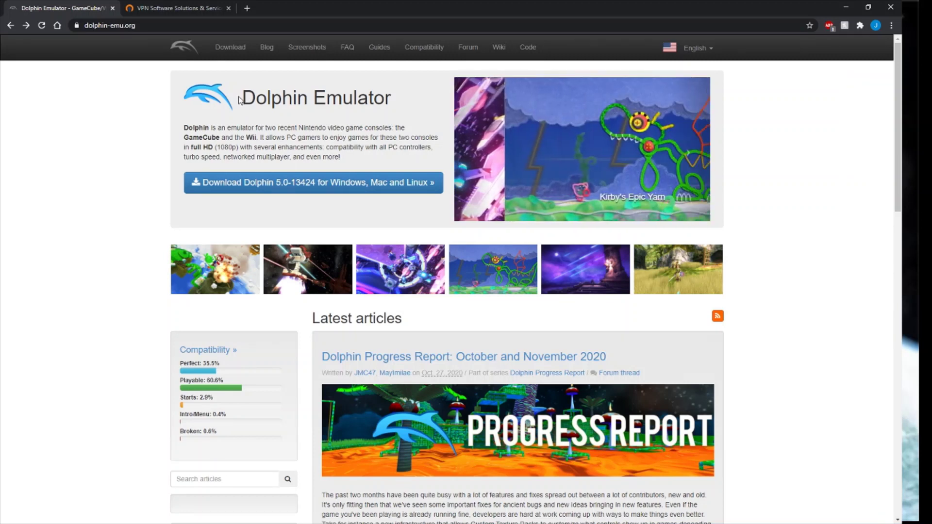
pyautogui.click(152, 26)
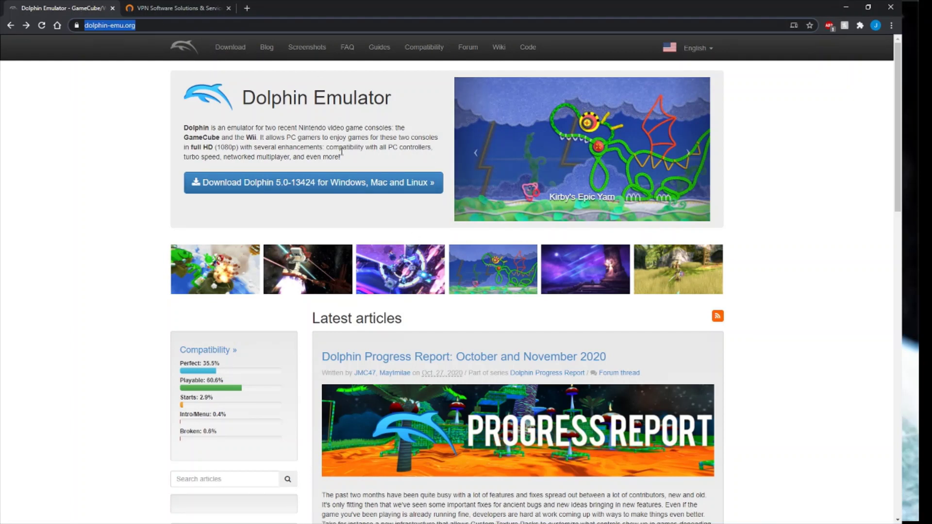
pyautogui.click(325, 189)
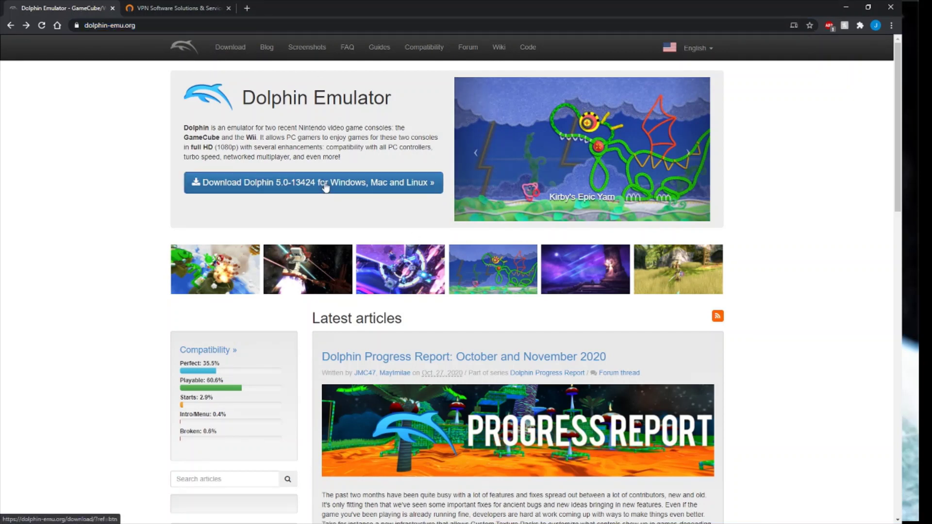
# Open the Dolphin download page and read the beta versions description.
pyautogui.click(325, 186)
pyautogui.scroll(-9, 436, 184)
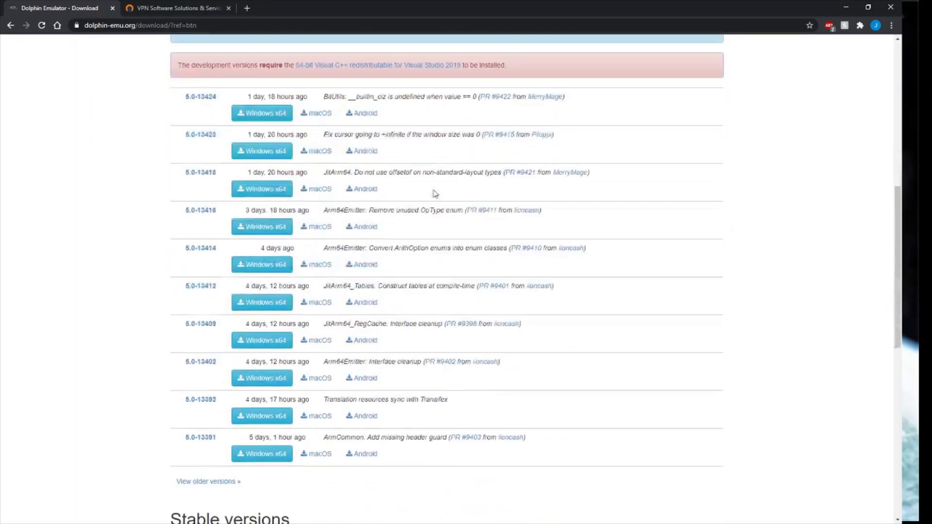
pyautogui.scroll(-3, 435, 193)
pyautogui.scroll(12, 446, 216)
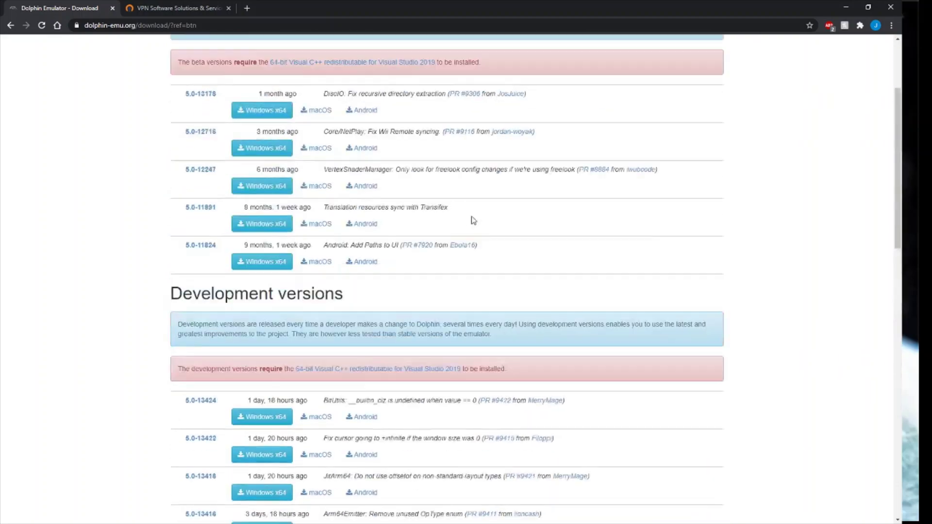
pyautogui.moveTo(133, 190); pyautogui.dragTo(524, 462)
pyautogui.scroll(-8, 616, 277)
pyautogui.scroll(6, 661, 306)
pyautogui.click(656, 307)
# Scroll down to the Stable versions and Dolphin 5.0 entry, then switch to the OpenVPN tab.
pyautogui.scroll(-6, 651, 308)
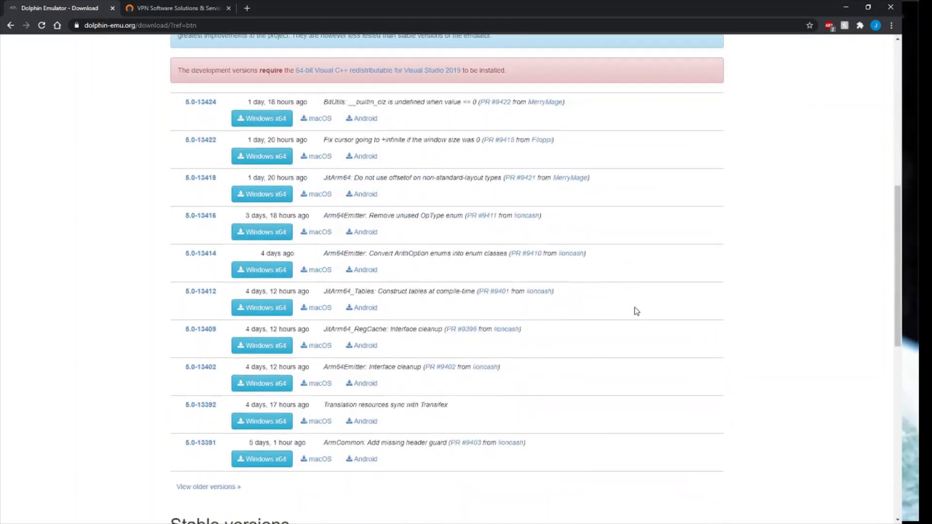
pyautogui.scroll(-5, 637, 311)
pyautogui.moveTo(170, 276); pyautogui.dragTo(260, 281)
pyautogui.click(270, 316)
pyautogui.scroll(-2, 270, 316)
pyautogui.moveTo(177, 259); pyautogui.dragTo(360, 281)
pyautogui.click(360, 280)
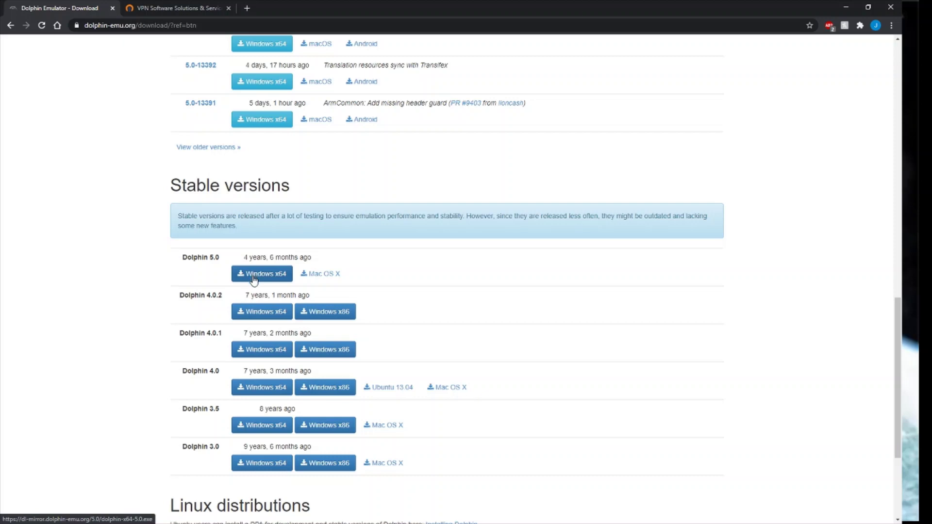
pyautogui.scroll(20, 349, 318)
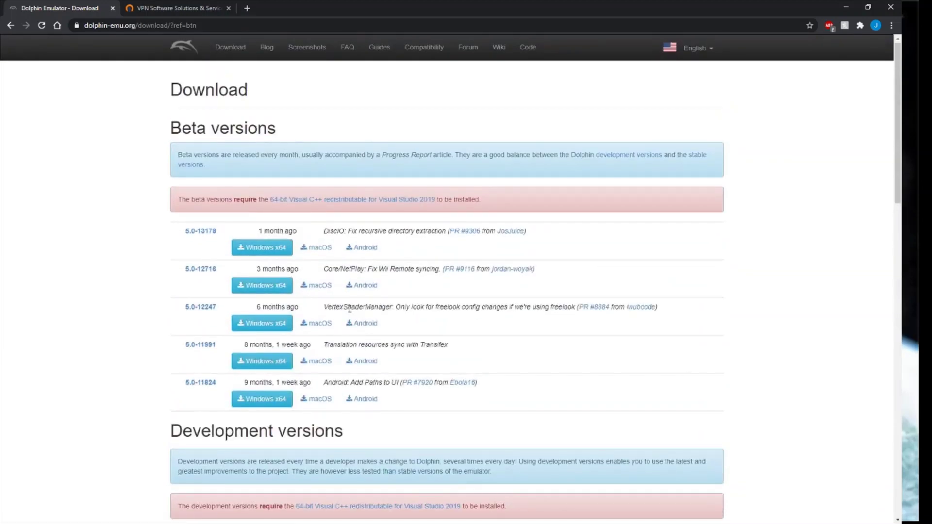
pyautogui.click(168, 7)
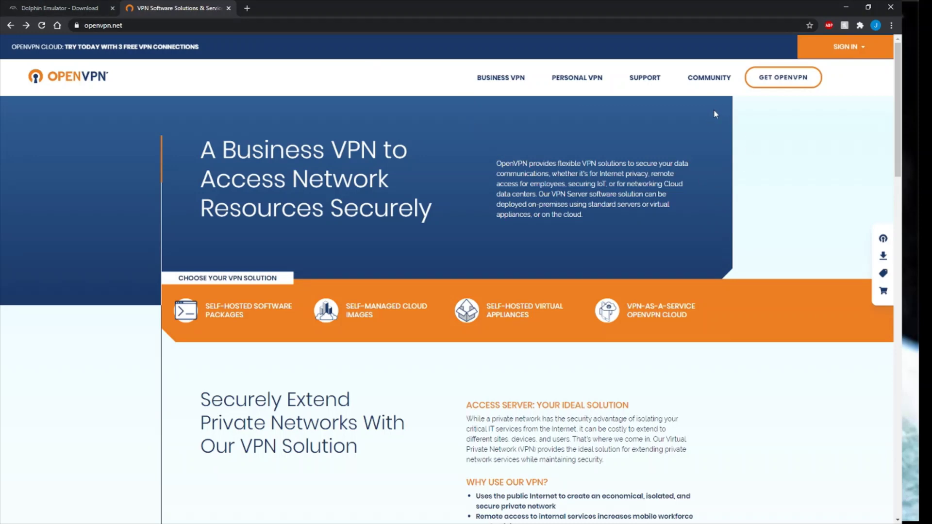
# Open Downloads from OpenVPN's COMMUNITY menu and scroll down to the older releases from 2.4.10 to 2.4.6.
pyautogui.moveTo(712, 83)
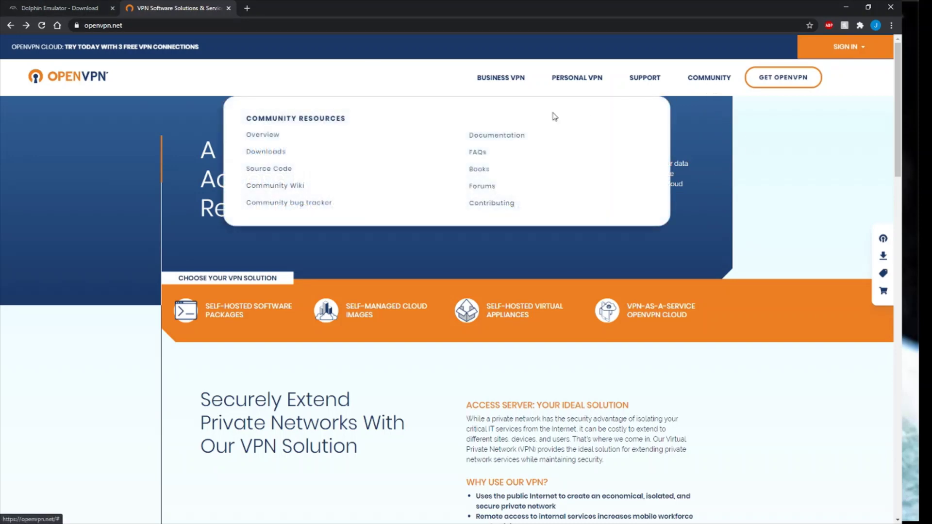
pyautogui.click(275, 153)
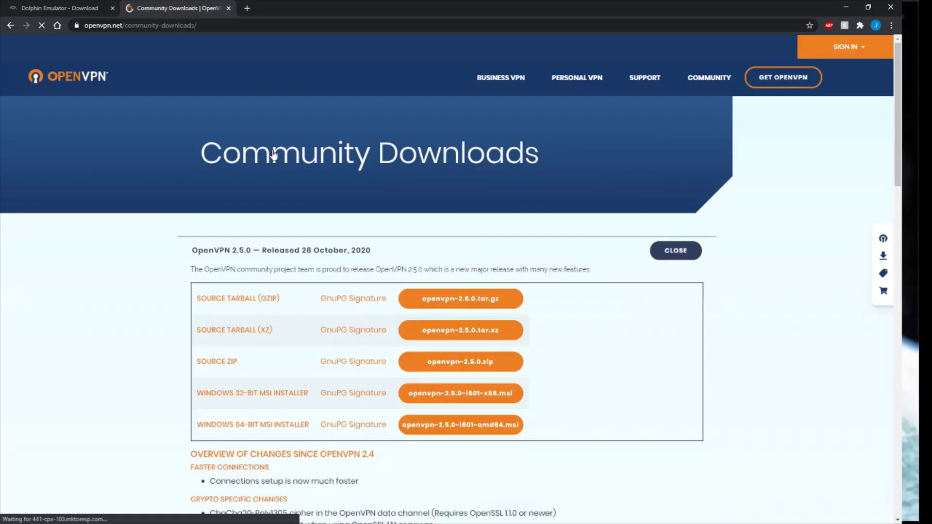
pyautogui.scroll(-6, 721, 344)
pyautogui.scroll(-6, 719, 350)
pyautogui.scroll(13, 713, 358)
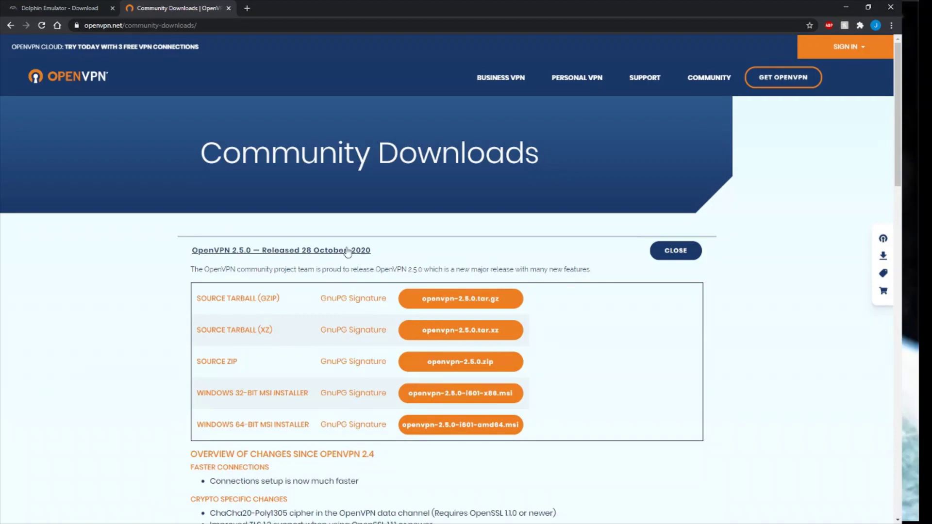
pyautogui.scroll(-12, 545, 272)
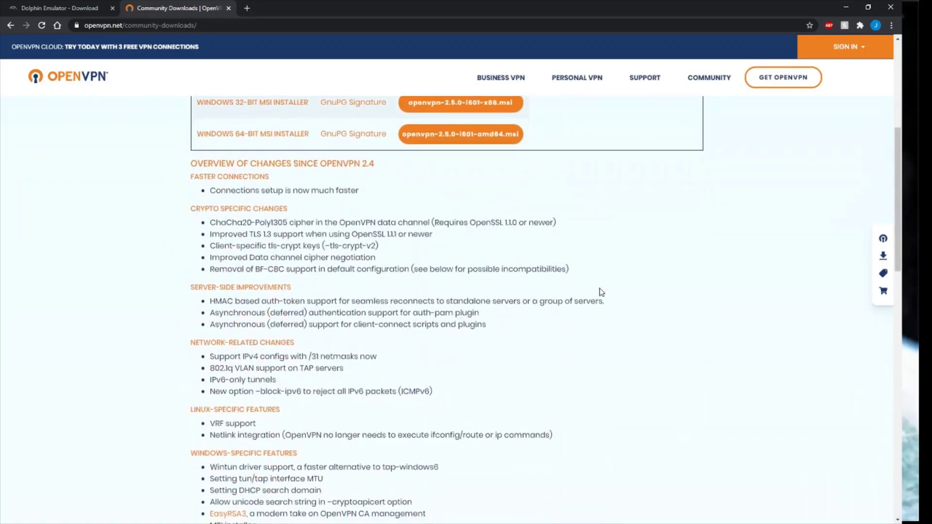
pyautogui.scroll(-8, 600, 291)
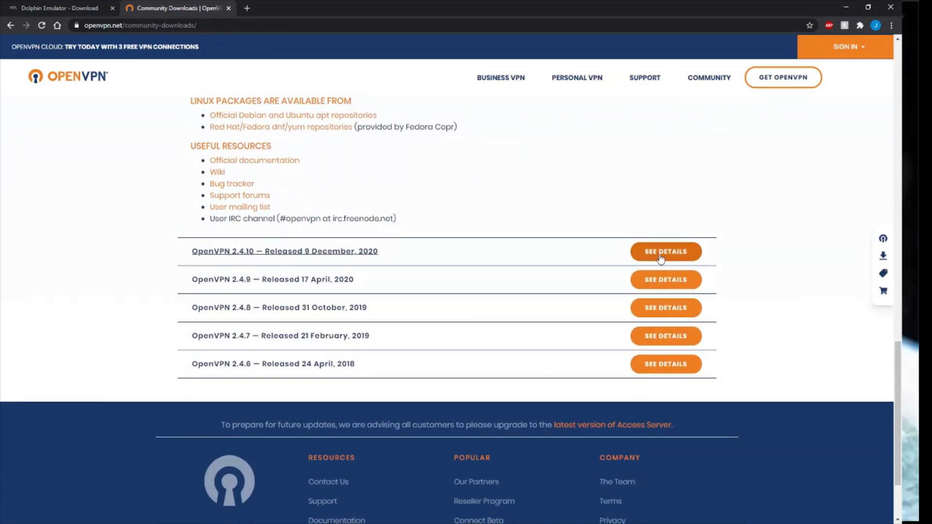
# Expand SEE DETAILS for OpenVPN 2.4.9 and review its source and Windows 7/10 installer downloads.
pyautogui.click(651, 280)
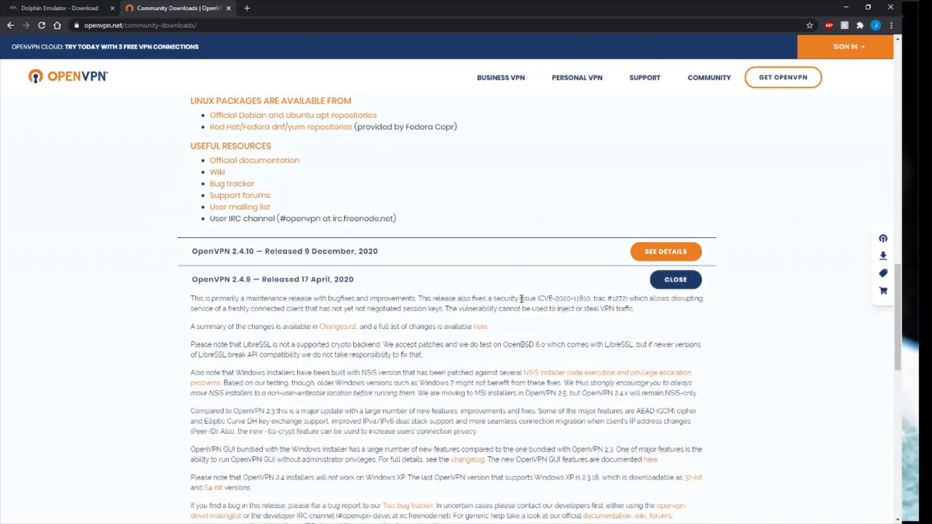
pyautogui.scroll(-6, 521, 299)
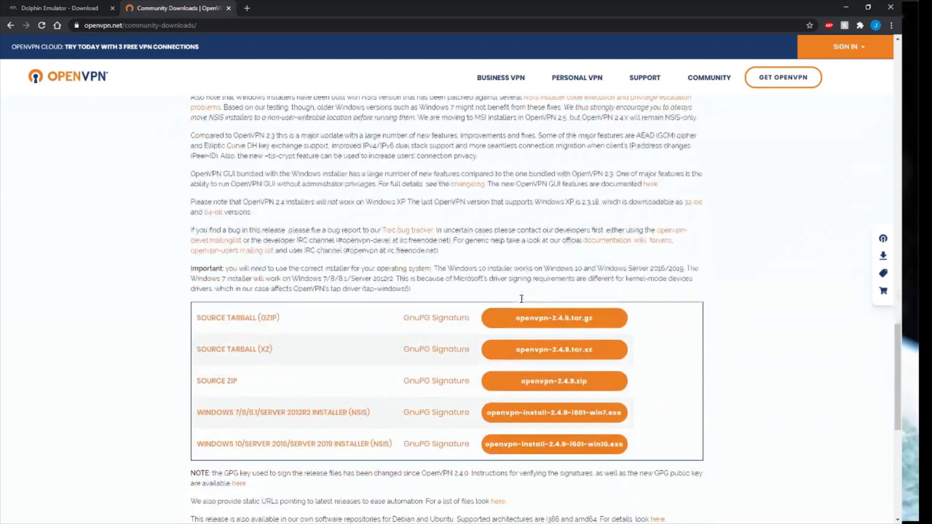
pyautogui.scroll(-2, 522, 299)
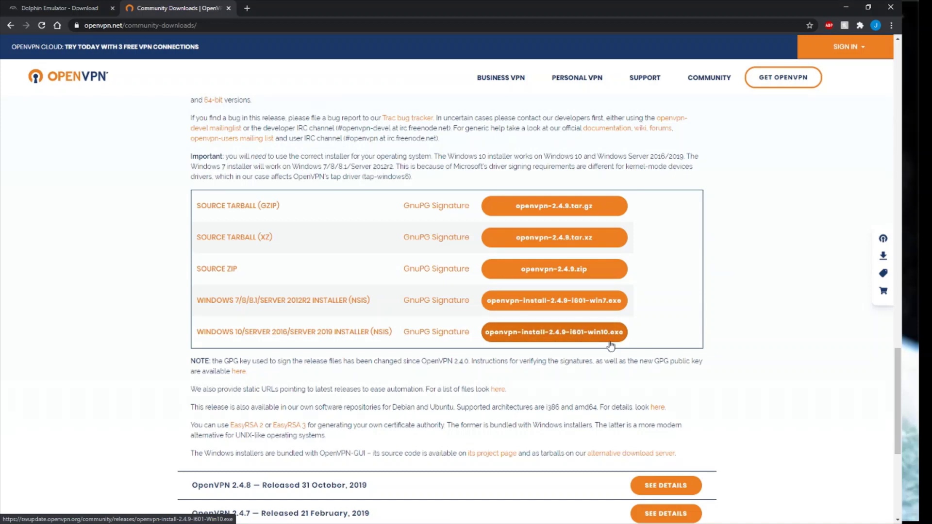
pyautogui.scroll(1, 203, 216)
pyautogui.scroll(3, 203, 215)
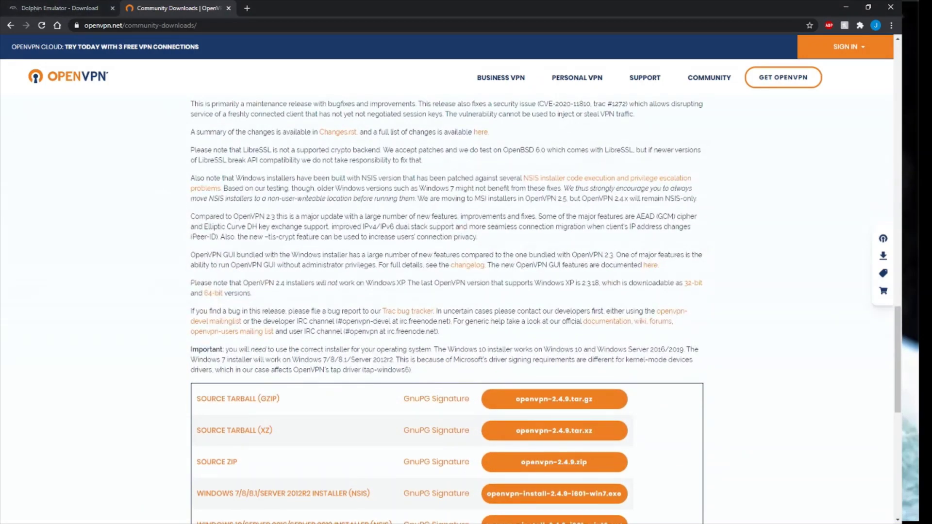
# Bring Dolphin 5.0 to the front and open Options > Configure.
pyautogui.click(29, 224)
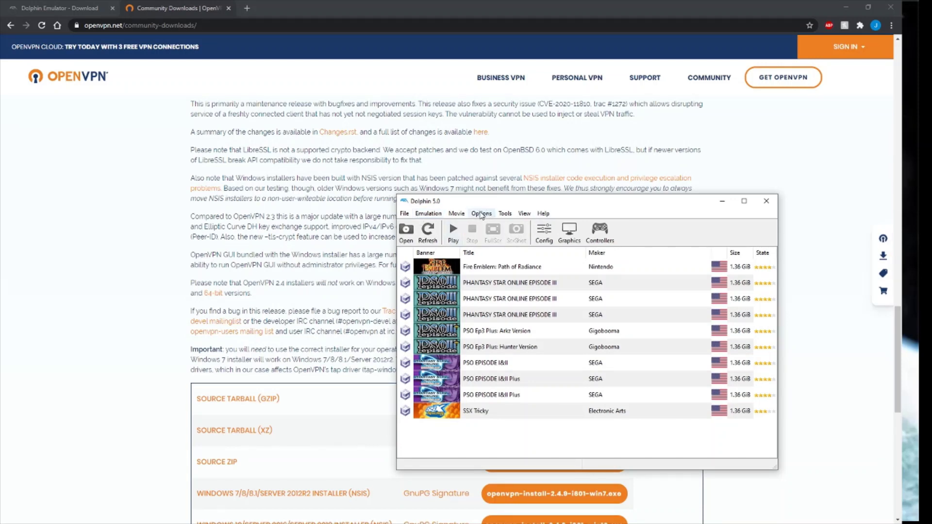
pyautogui.click(481, 215)
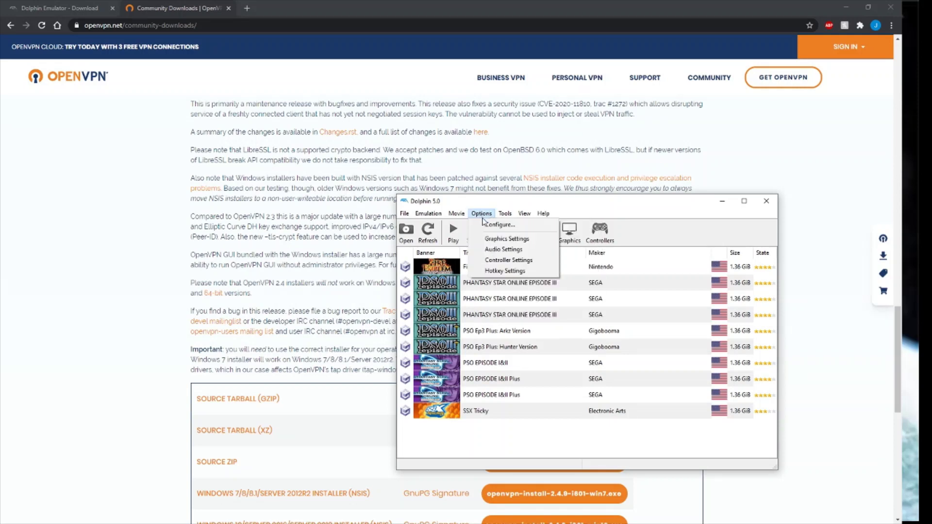
pyautogui.click(485, 226)
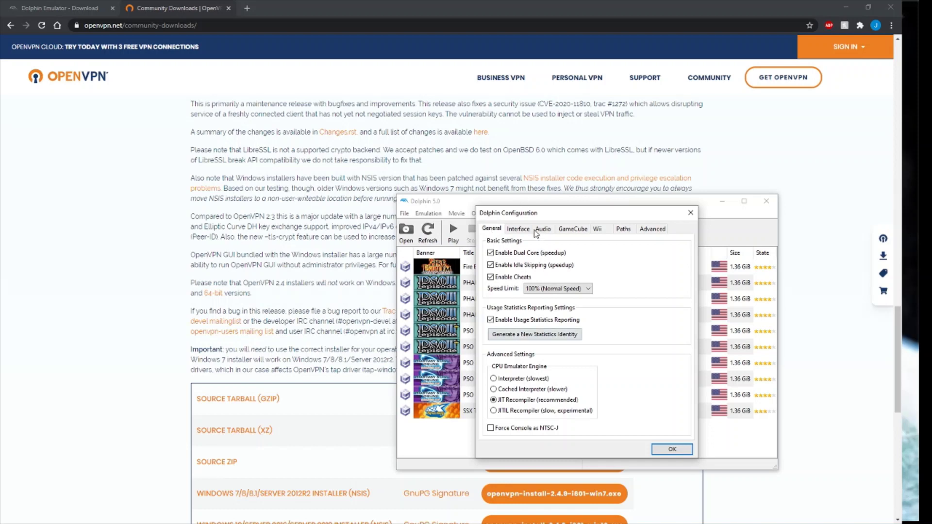
# Check the Interface tab, keeping System Language, then the Audio tab, and move to the GameCube tab.
pyautogui.click(519, 231)
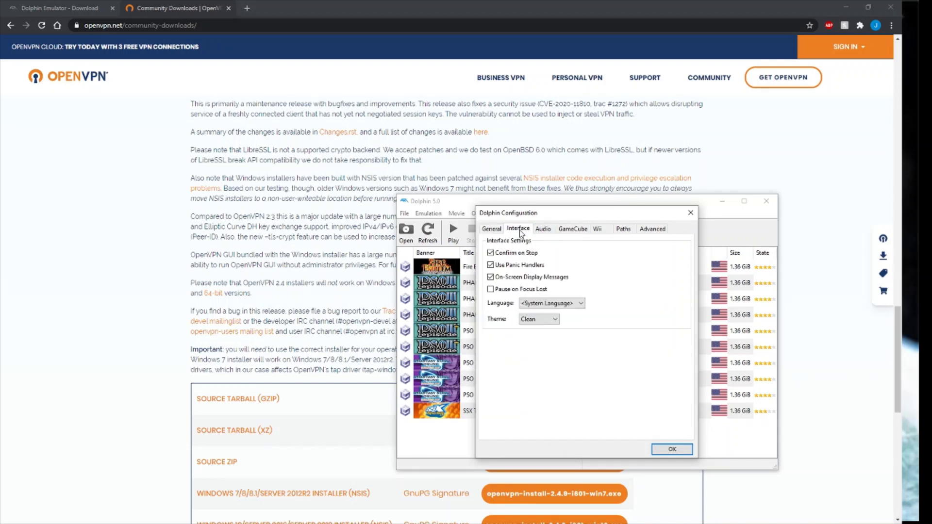
pyautogui.click(551, 303)
pyautogui.click(531, 266)
pyautogui.click(542, 230)
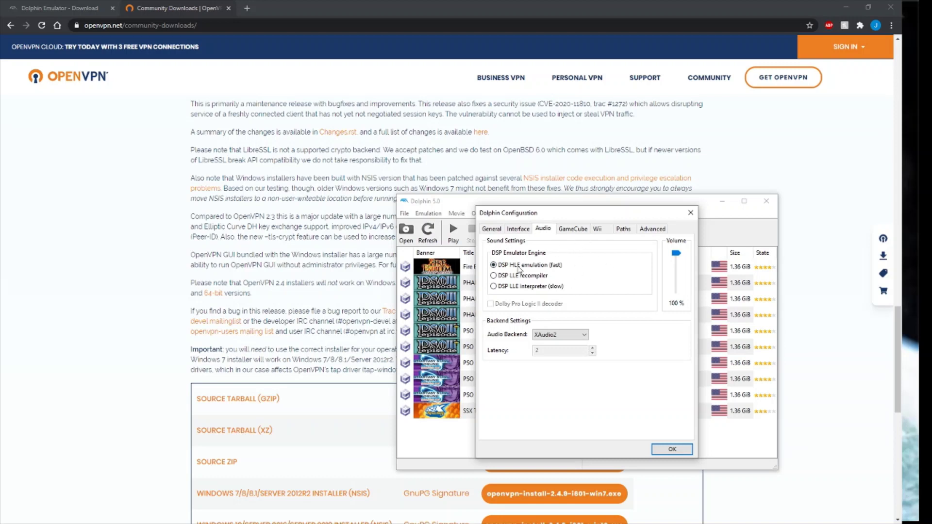
pyautogui.click(573, 229)
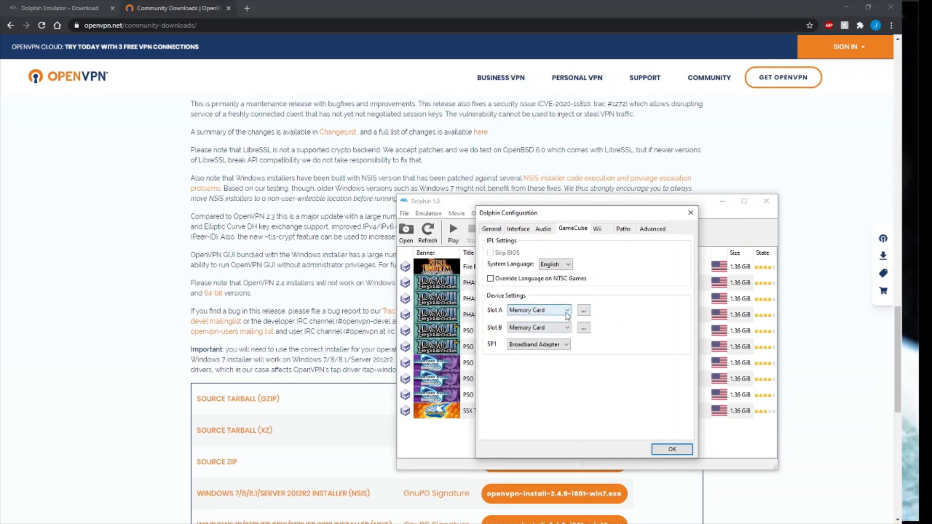
# Browse the file picker for the Slot A memory card, then close it without changes.
pyautogui.click(584, 311)
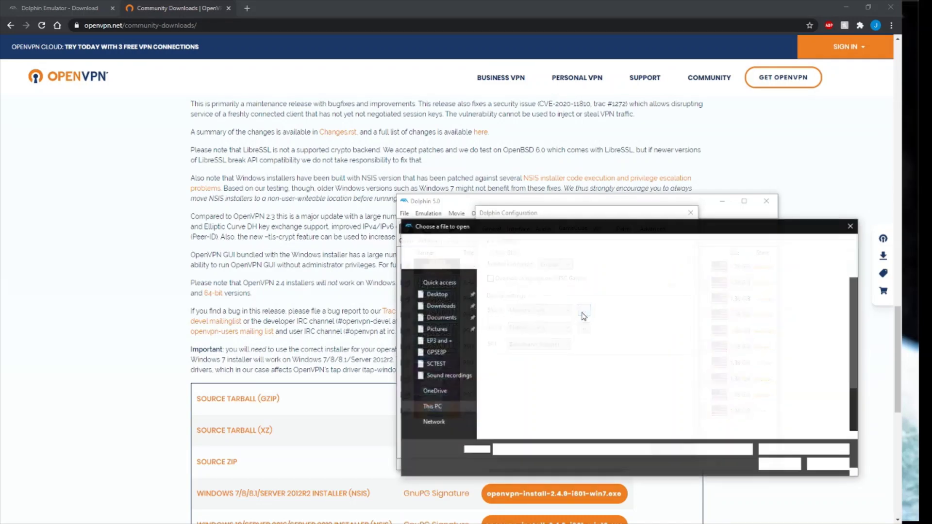
pyautogui.scroll(-2, 549, 354)
pyautogui.scroll(2, 552, 356)
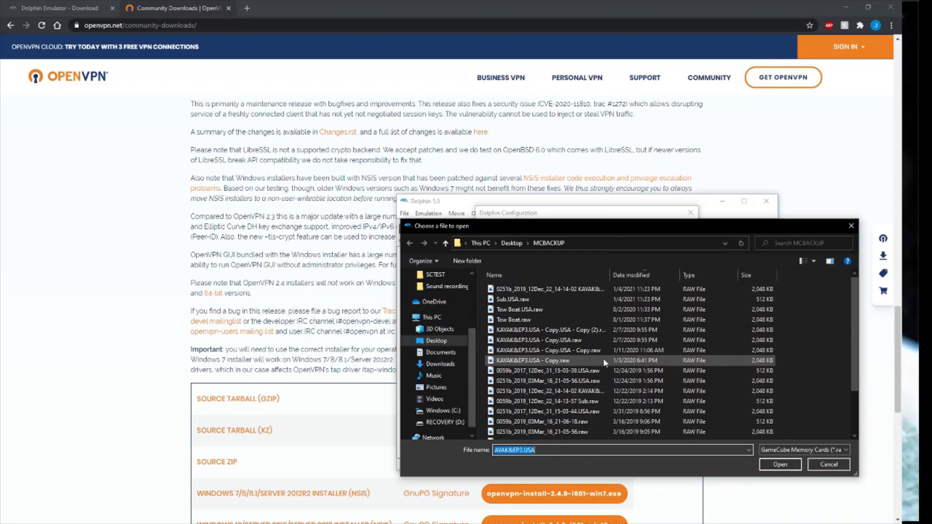
pyautogui.scroll(-2, 604, 362)
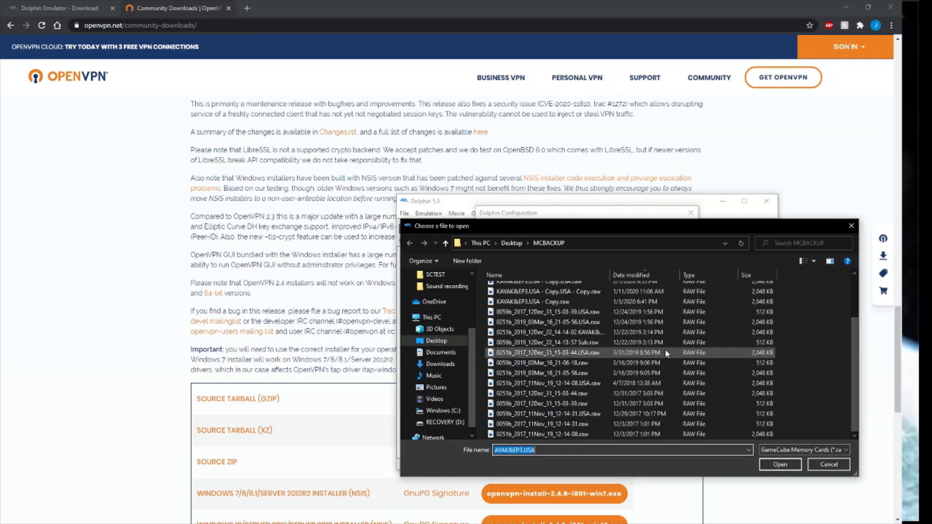
pyautogui.scroll(2, 663, 351)
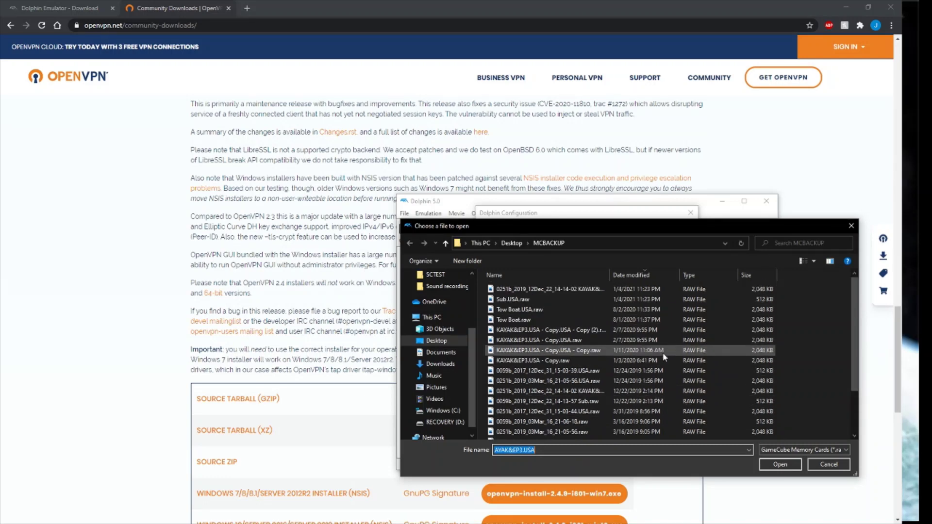
pyautogui.click(852, 226)
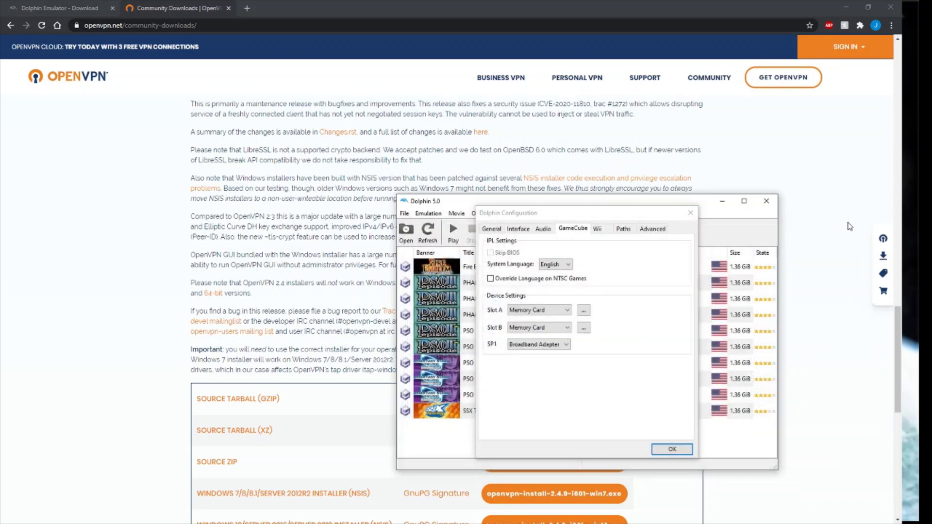
# Set SP1 to Broadband Adapter, then view the Wii and Advanced CPU Options tabs.
pyautogui.click(535, 345)
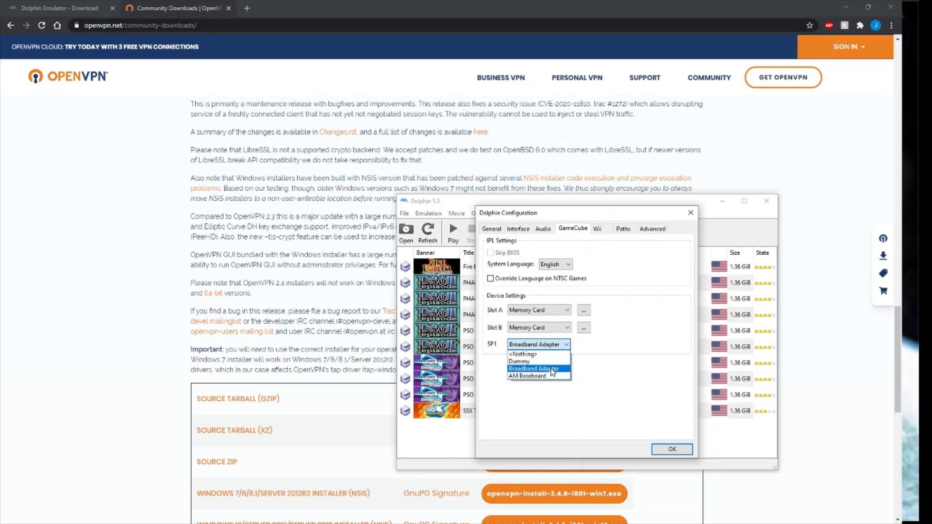
pyautogui.click(552, 370)
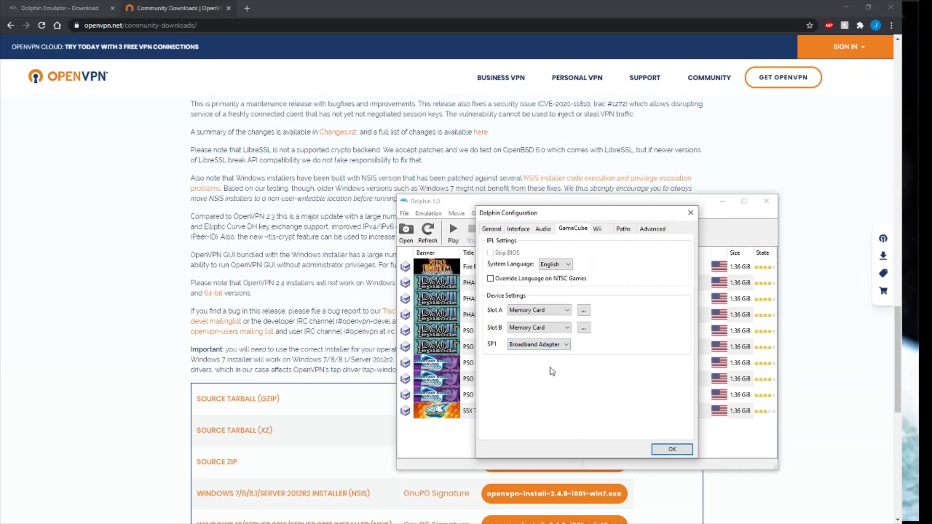
pyautogui.click(598, 230)
pyautogui.click(655, 229)
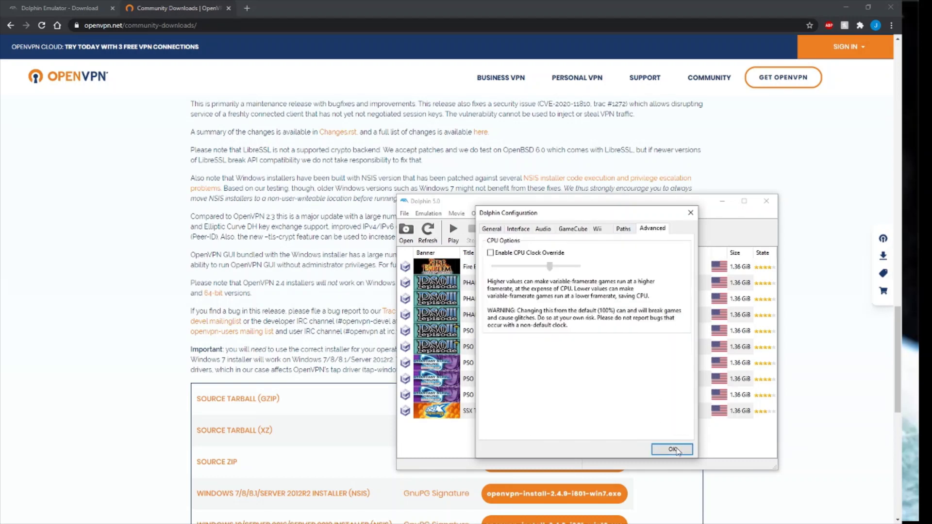
# Save the configuration with OK, then check graphics Enhancements, keeping internal resolution at 2x Native.
pyautogui.click(673, 449)
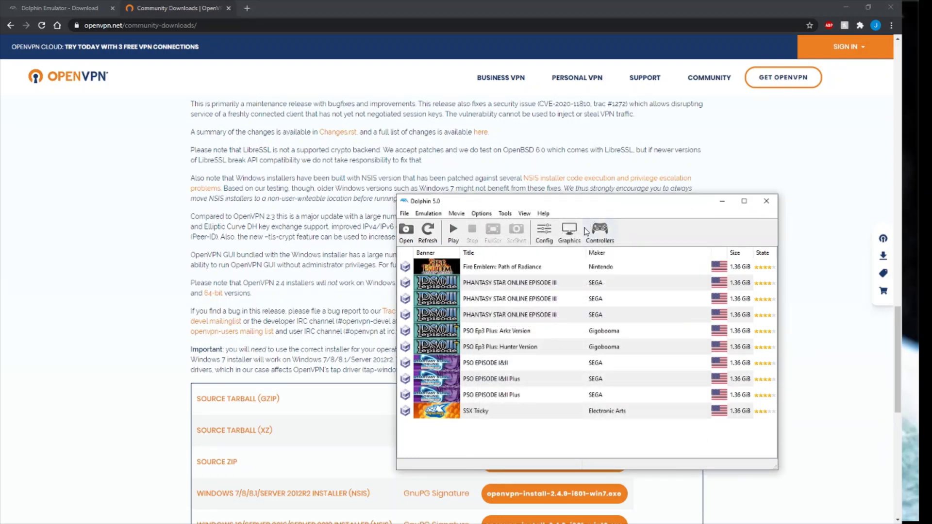
pyautogui.click(569, 231)
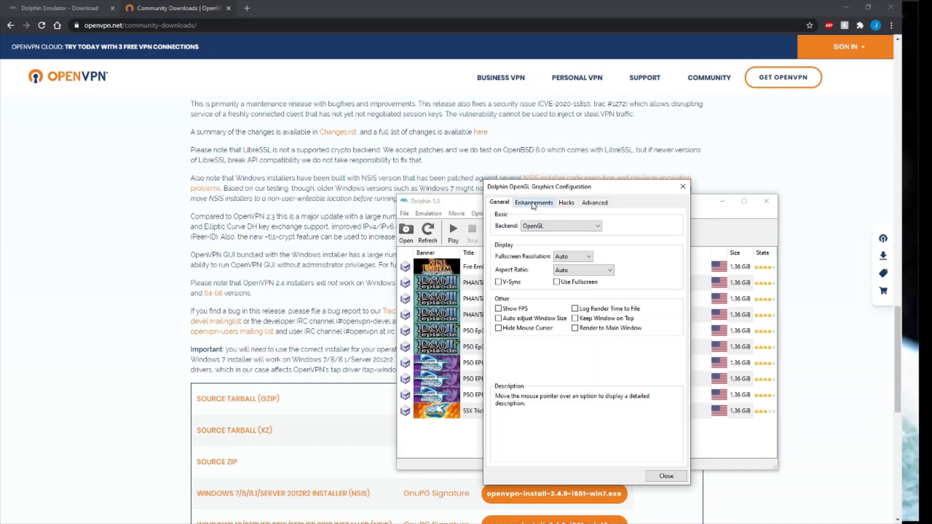
pyautogui.click(534, 205)
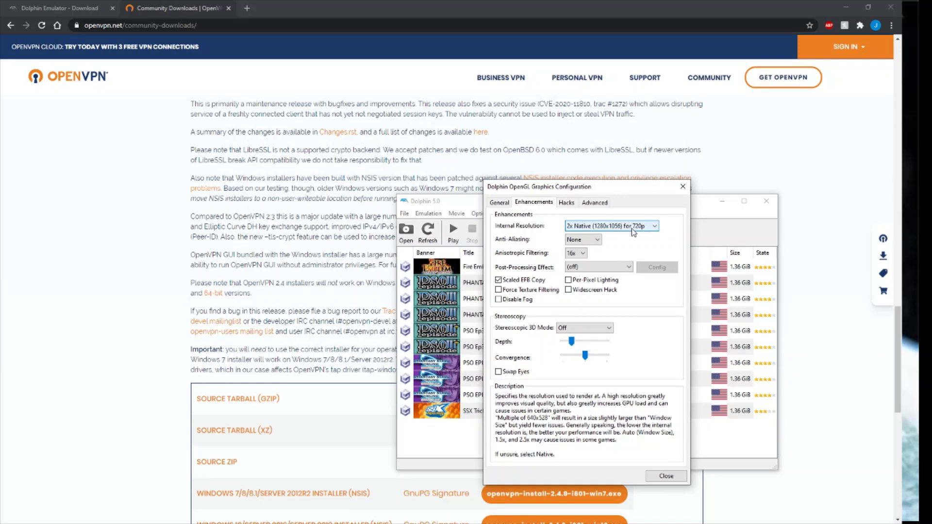
pyautogui.click(634, 232)
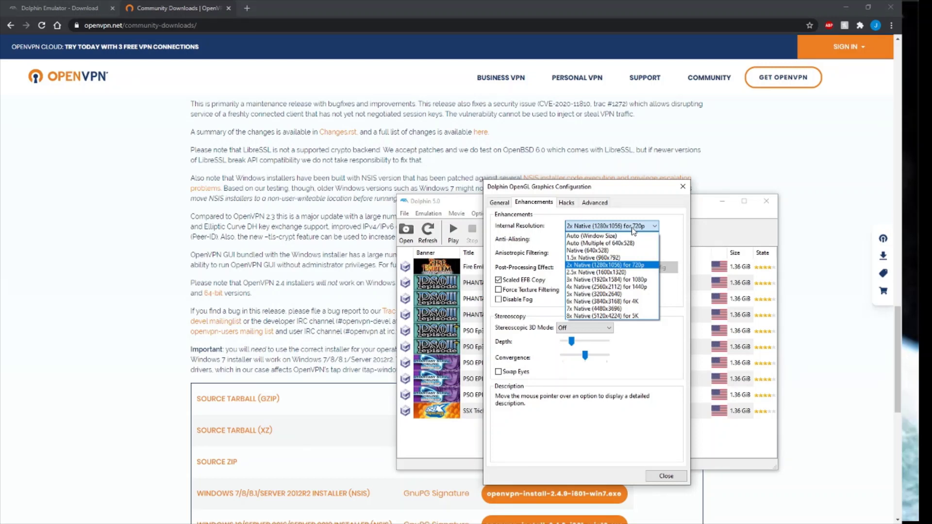
pyautogui.click(632, 228)
# Review the Hacks and Advanced graphics tabs, then close the graphics settings.
pyautogui.click(567, 203)
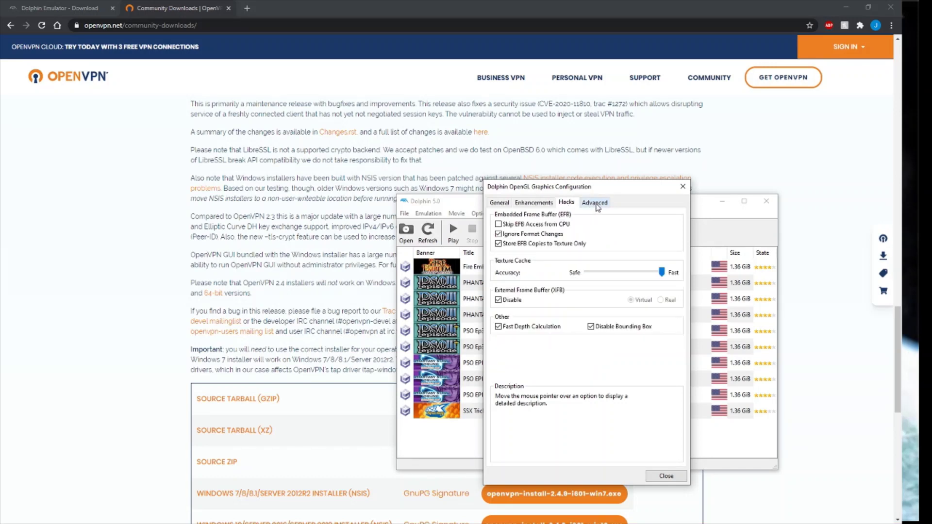
pyautogui.click(597, 203)
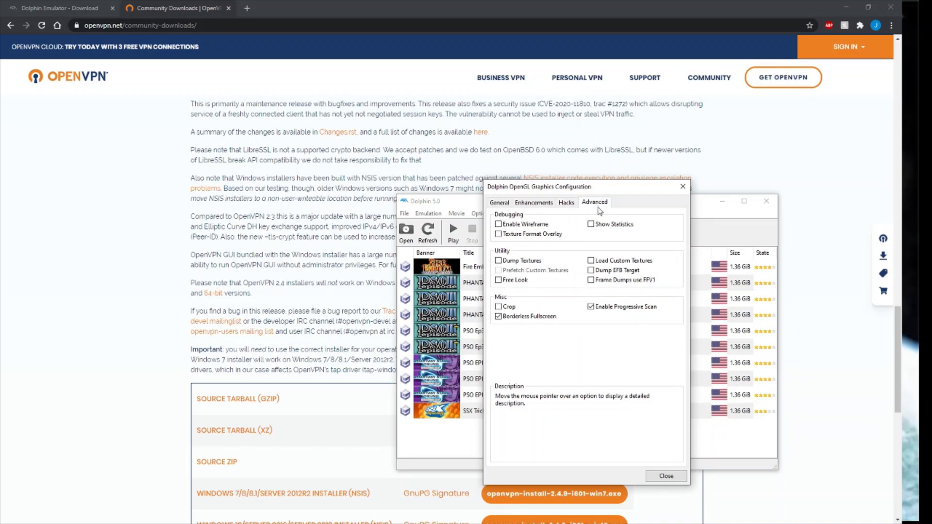
pyautogui.click(667, 476)
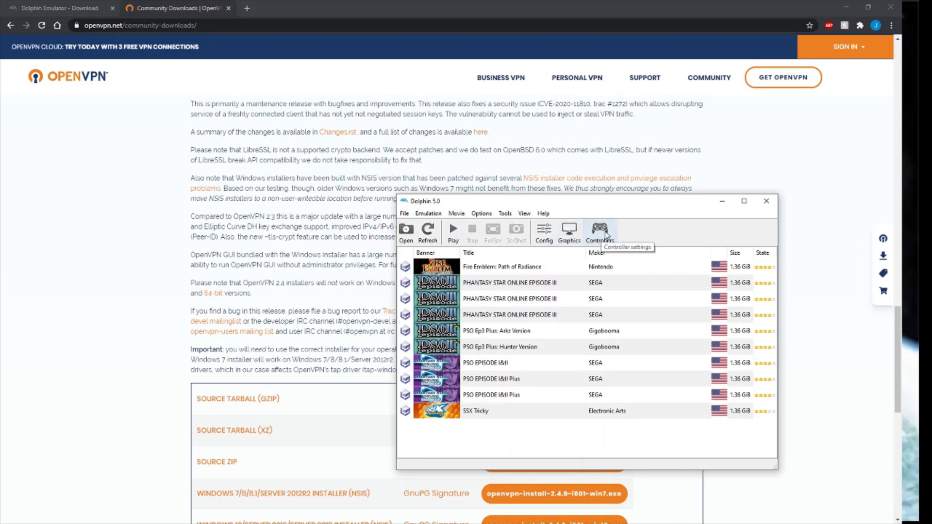
# In Controllers, inspect and close the Port 1 Standard Controller and Port 4 Keyboard mappings.
pyautogui.click(606, 234)
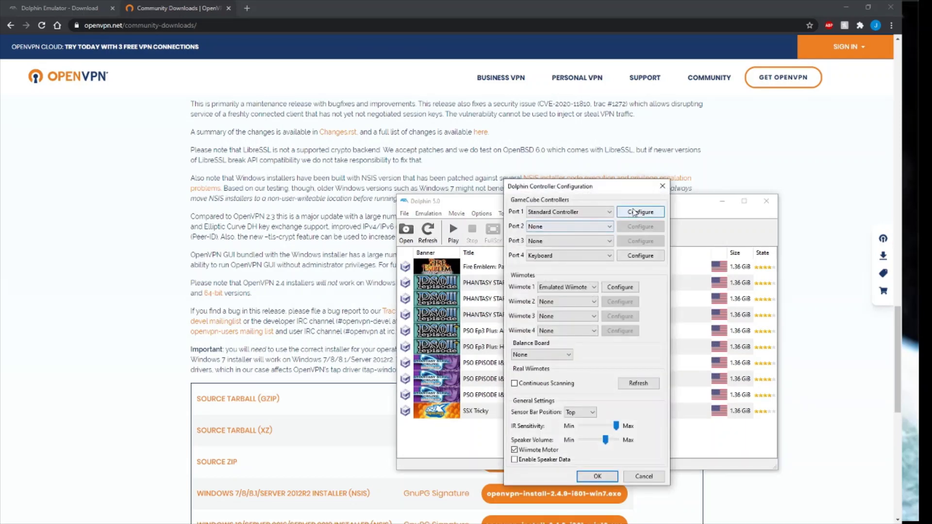
pyautogui.click(634, 214)
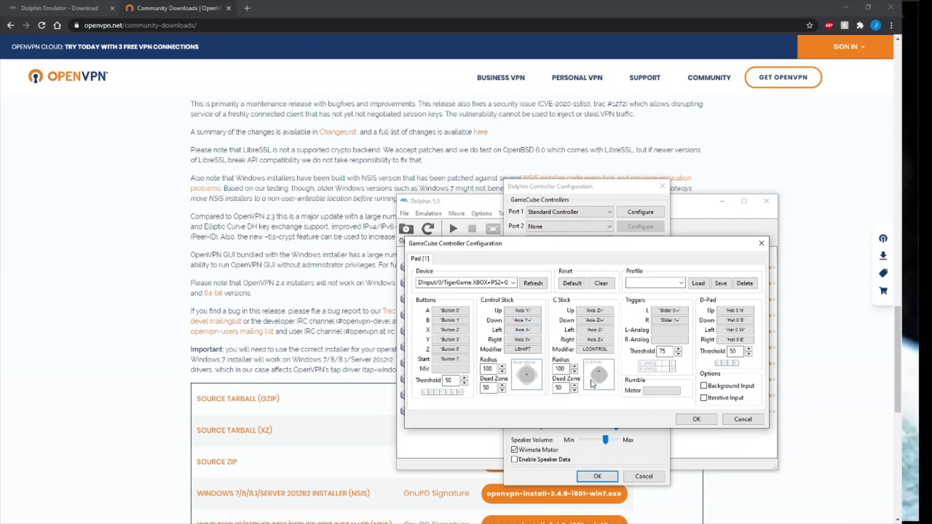
pyautogui.click(762, 244)
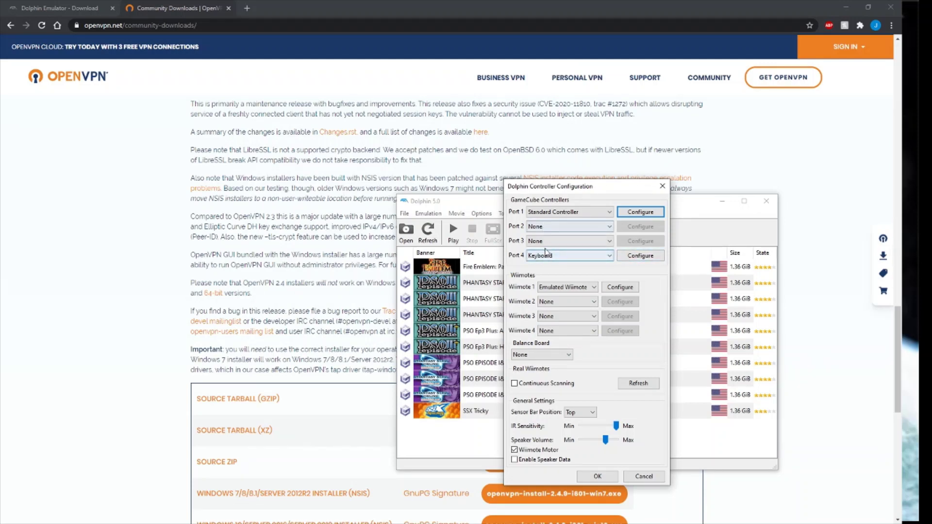
pyautogui.click(634, 260)
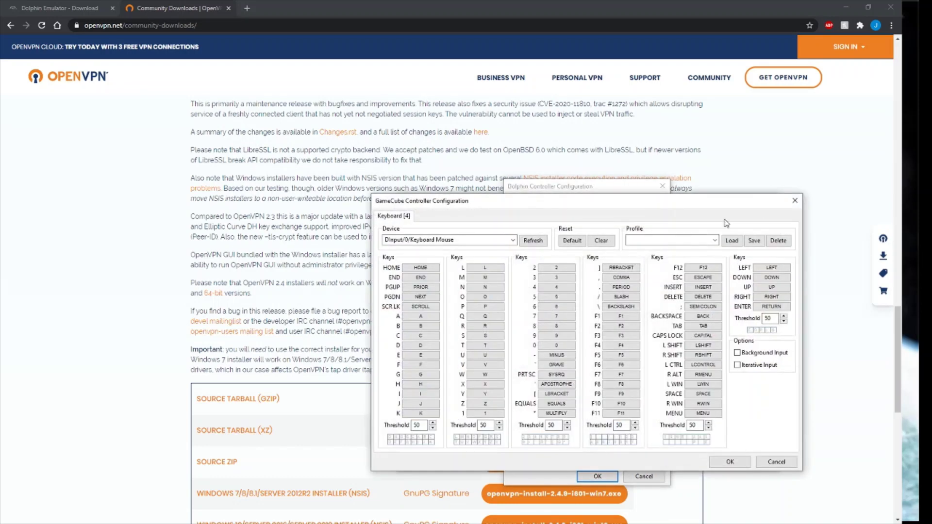
pyautogui.click(793, 203)
# Keep Port 4 as Keyboard, reset its bindings with Clear and Default, and save with OK.
pyautogui.click(571, 260)
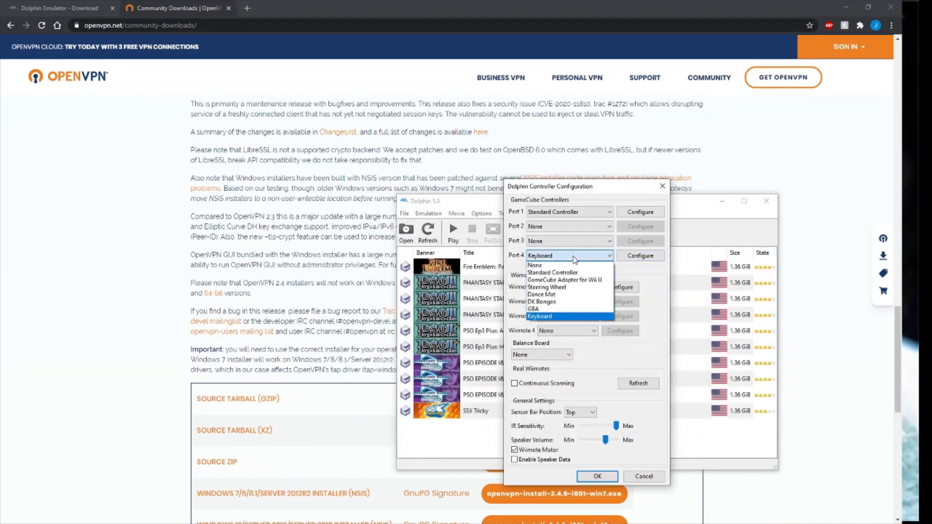
pyautogui.click(564, 317)
pyautogui.click(649, 257)
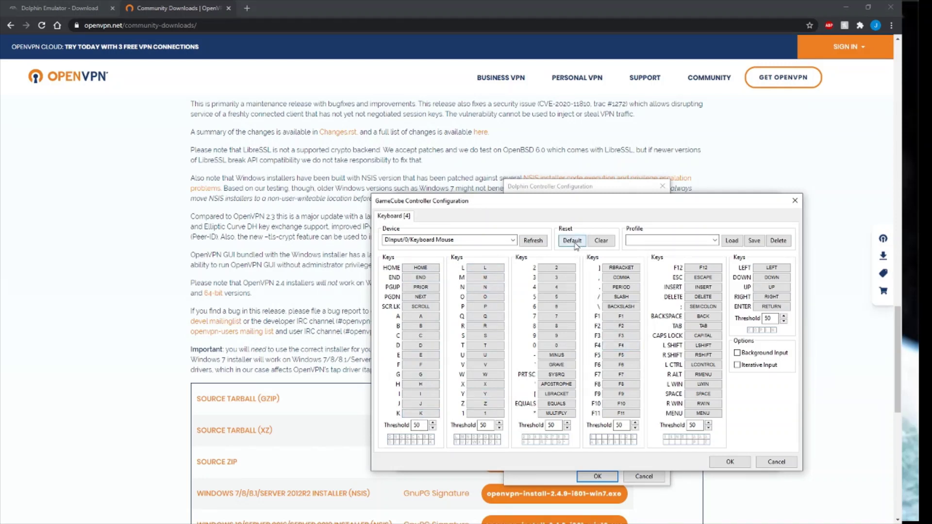
pyautogui.click(611, 243)
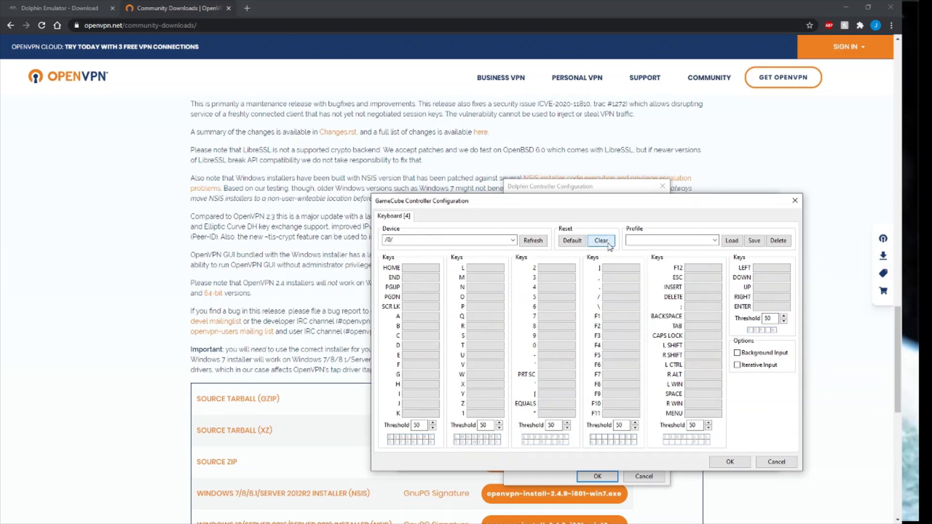
pyautogui.click(578, 243)
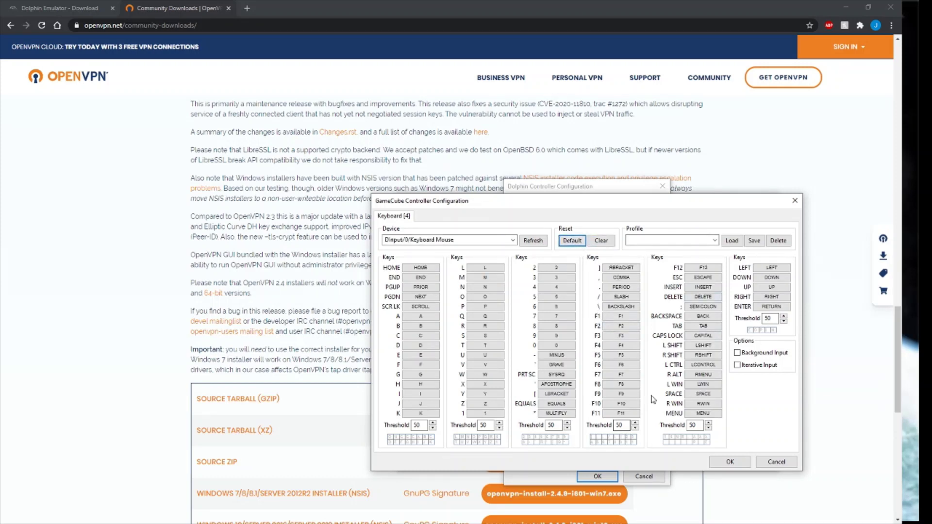
pyautogui.click(730, 462)
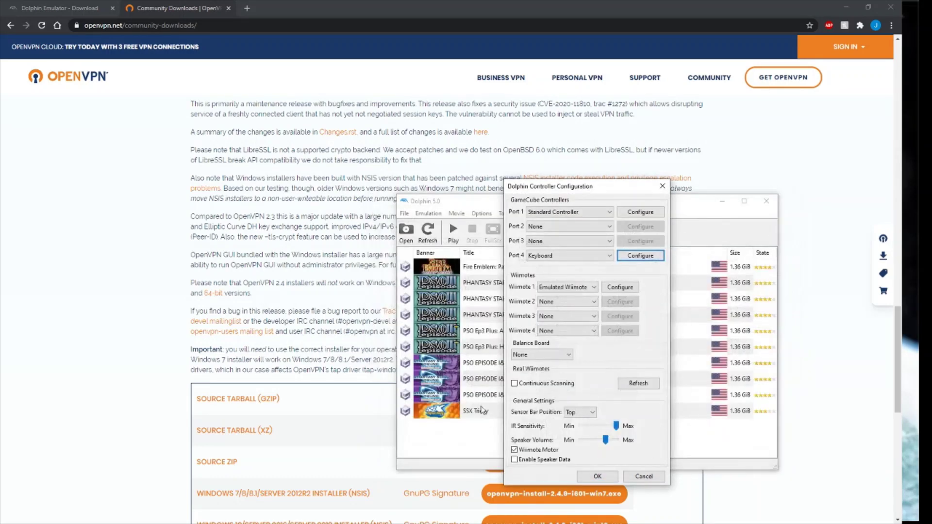
# Close Dolphin's controller and config windows, then return to Chrome's openvpn-install-2.4.9-I601-win10.exe row.
pyautogui.click(601, 479)
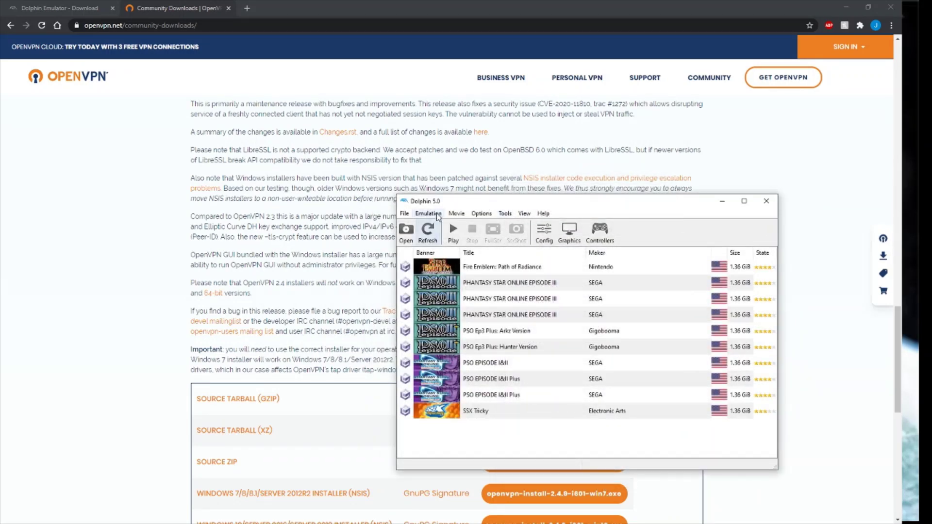
pyautogui.click(544, 230)
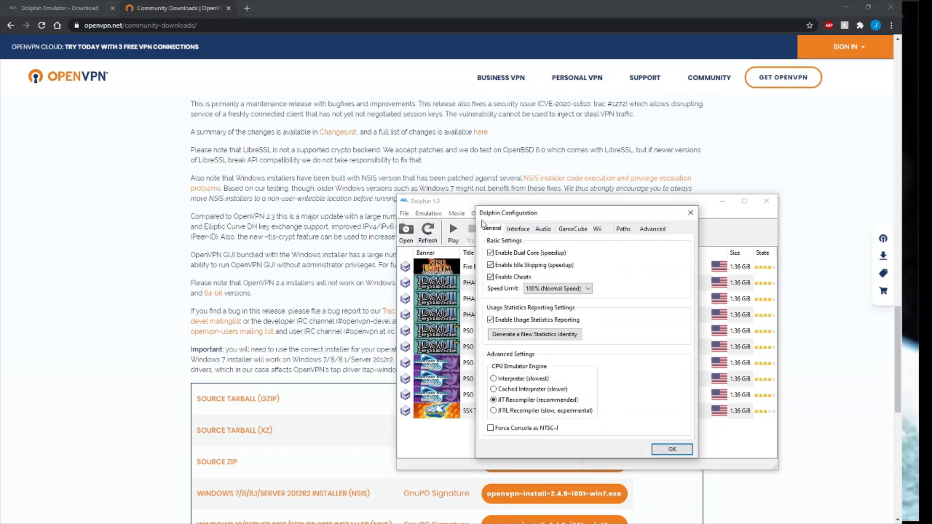
pyautogui.click(694, 217)
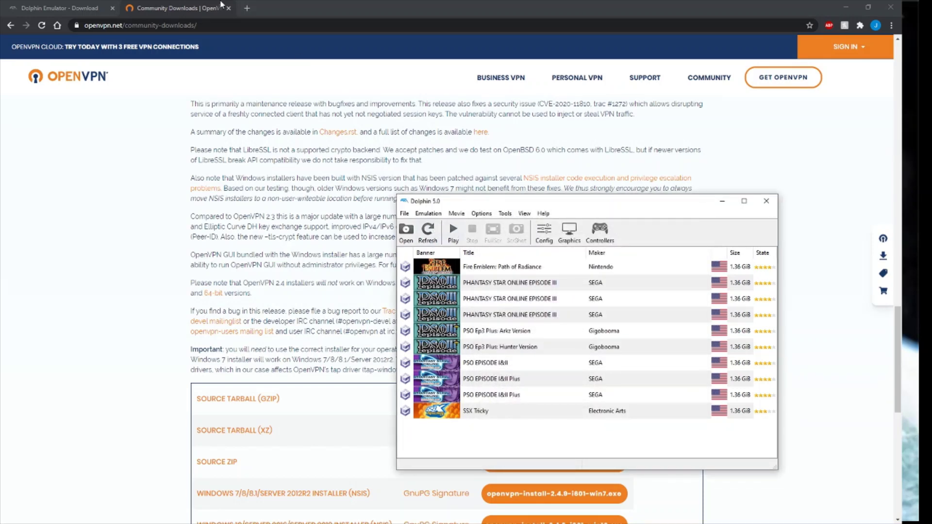
pyautogui.click(369, 309)
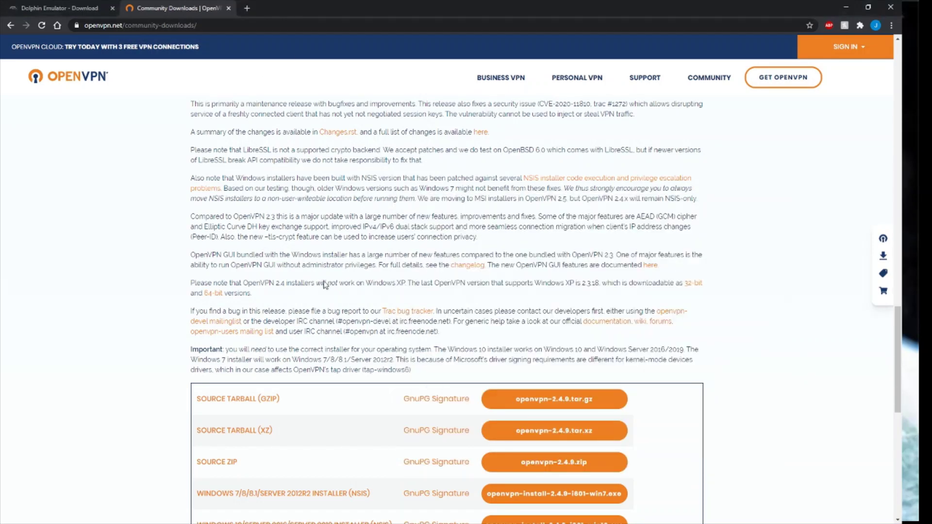
pyautogui.scroll(-2, 445, 360)
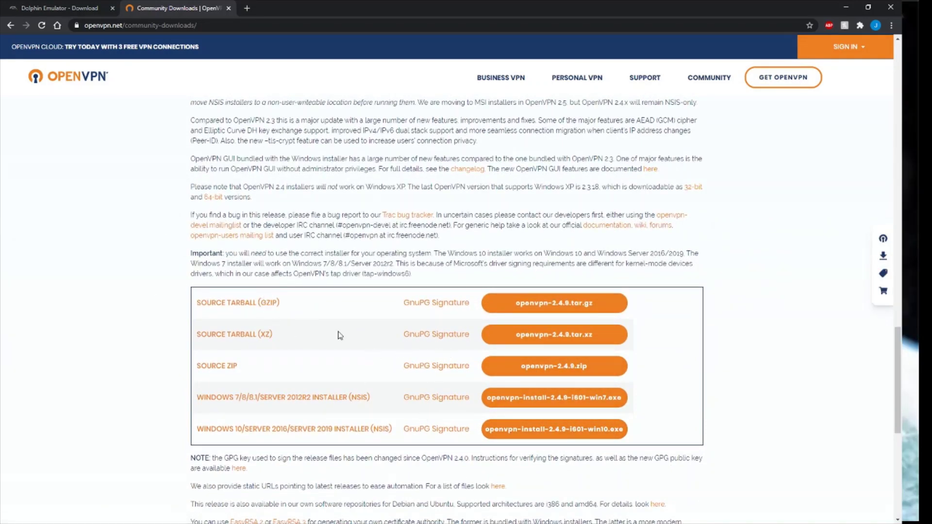
pyautogui.press('super')
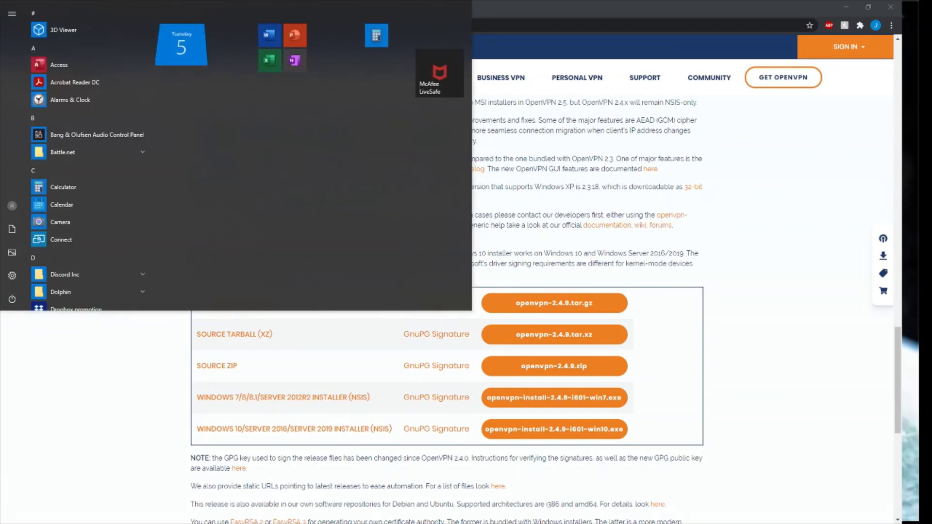
pyautogui.write('tap')
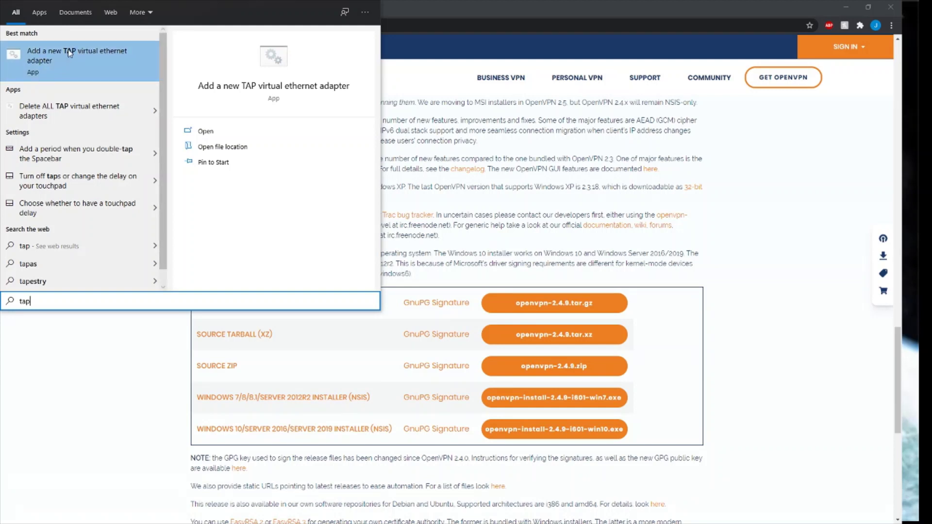
pyautogui.click(98, 57)
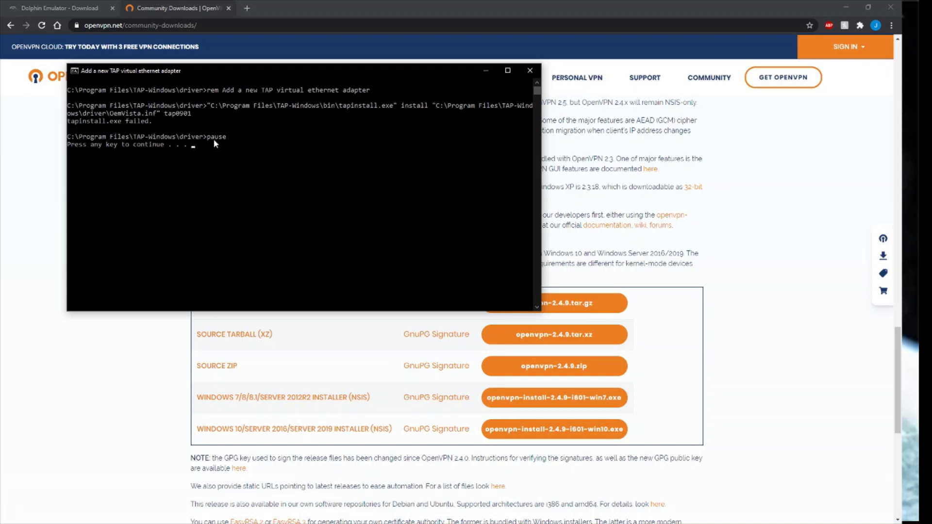
pyautogui.press('Return')
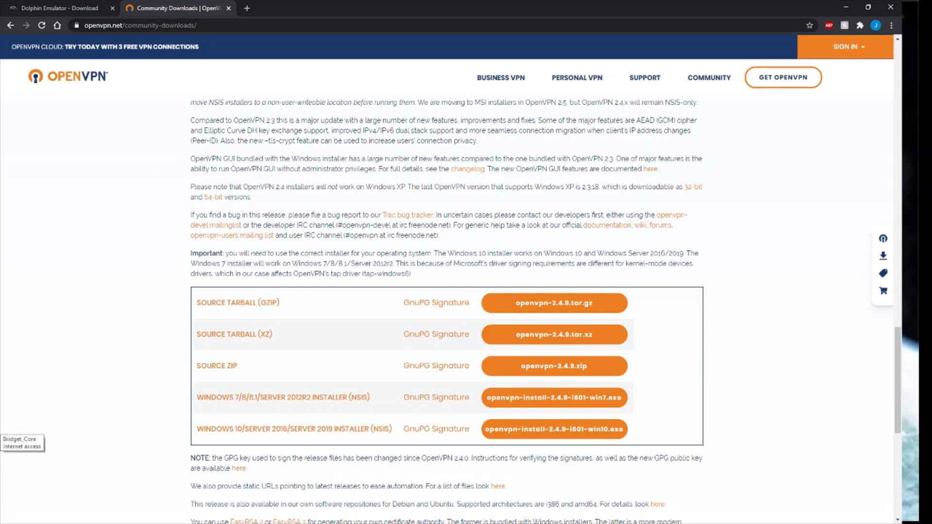
# Open Network & Internet settings from the taskbar network icon's context menu.
pyautogui.rightClick(5, 456)
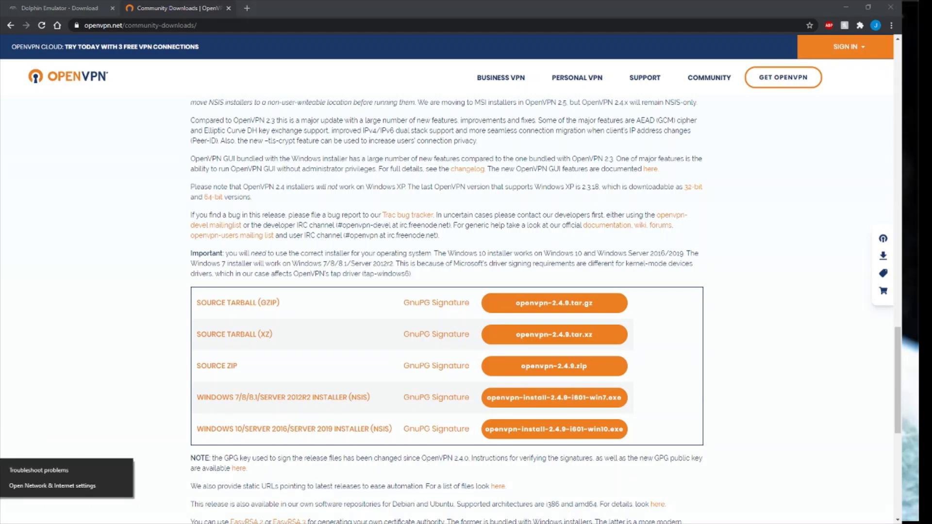
pyautogui.press('Escape')
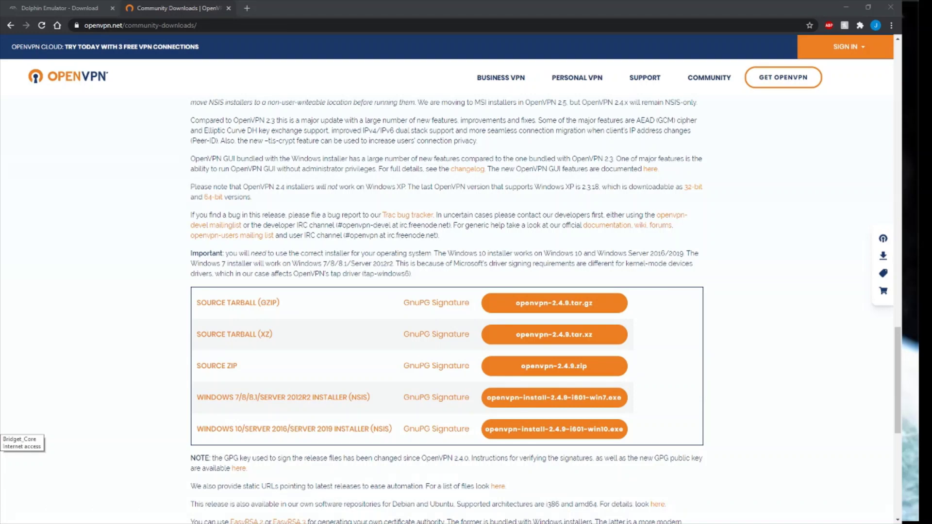
pyautogui.rightClick(30, 502)
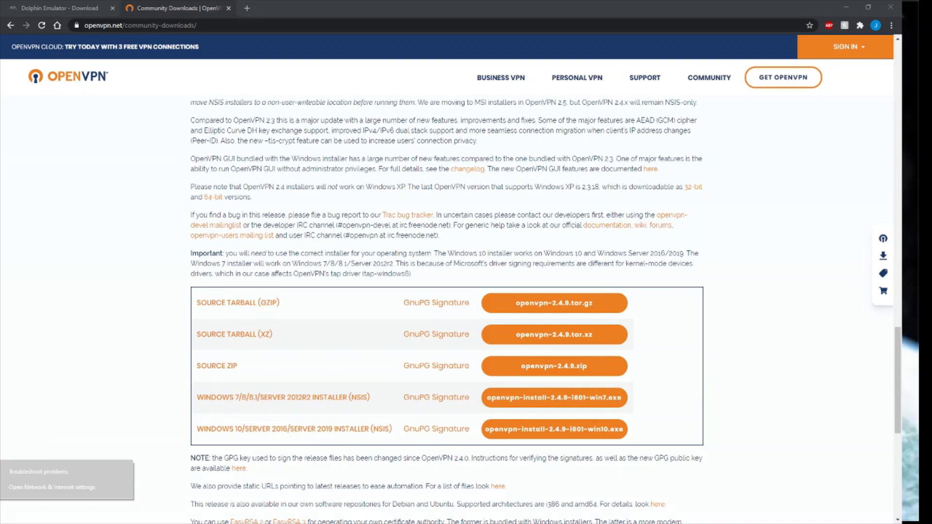
pyautogui.click(30, 489)
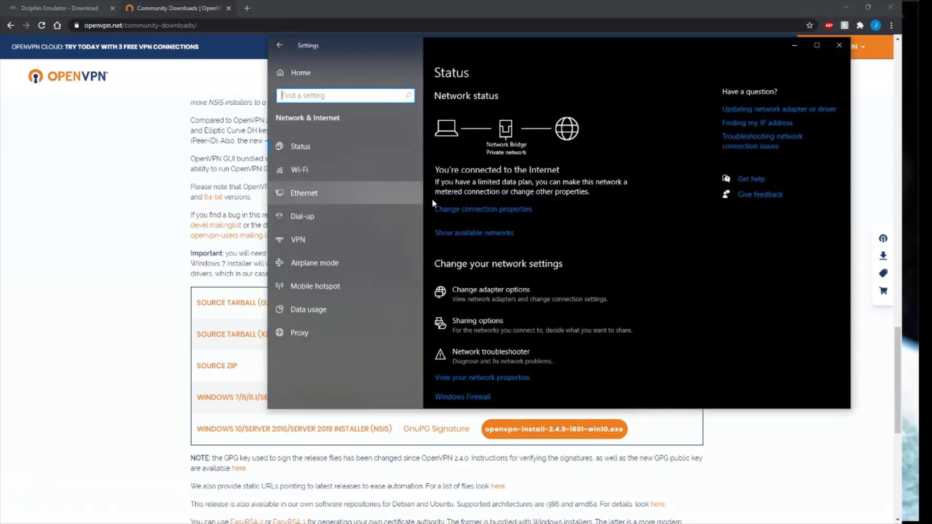
# Open the Change adapter options list and move the Network Connections window aside.
pyautogui.click(506, 298)
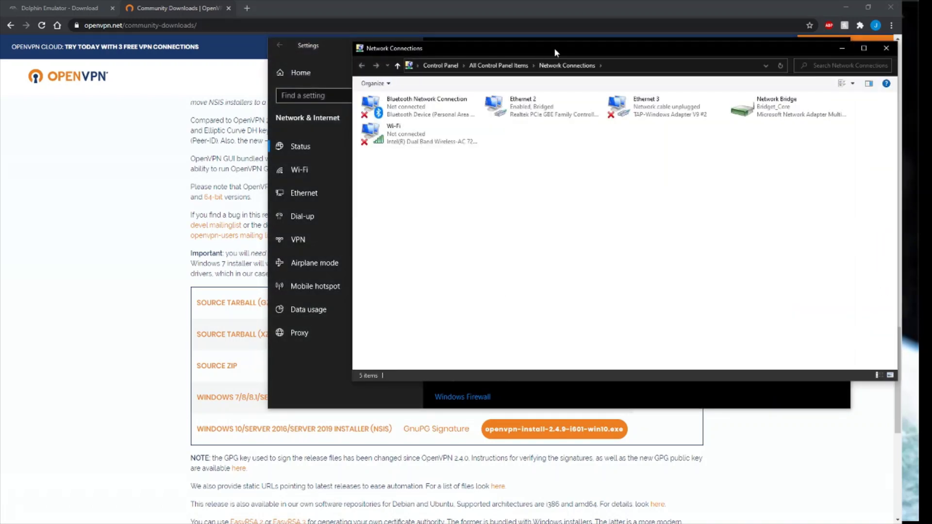
pyautogui.moveTo(555, 48); pyautogui.dragTo(395, 74)
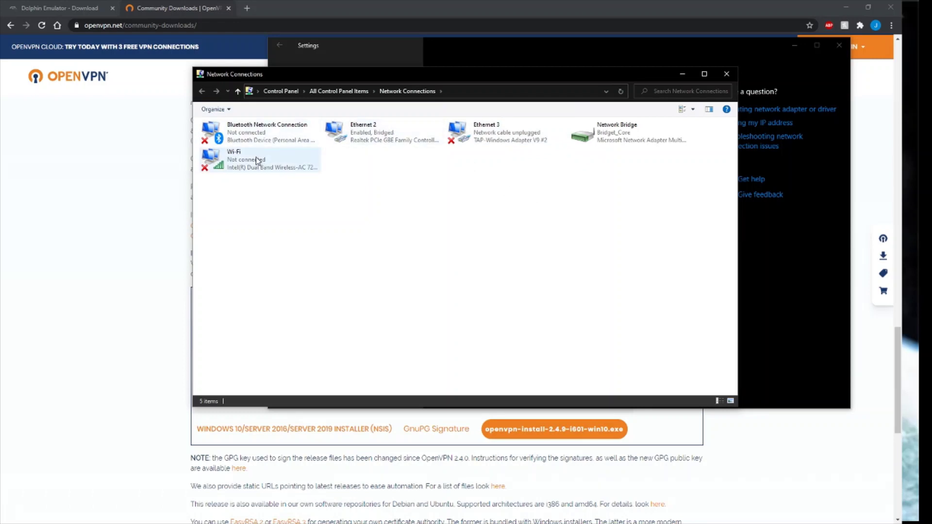
pyautogui.click(262, 175)
pyautogui.moveTo(289, 239); pyautogui.dragTo(204, 228)
# Select Ethernet 2 and Ethernet 3 together and show their Remove from Bridge menu.
pyautogui.click(373, 140)
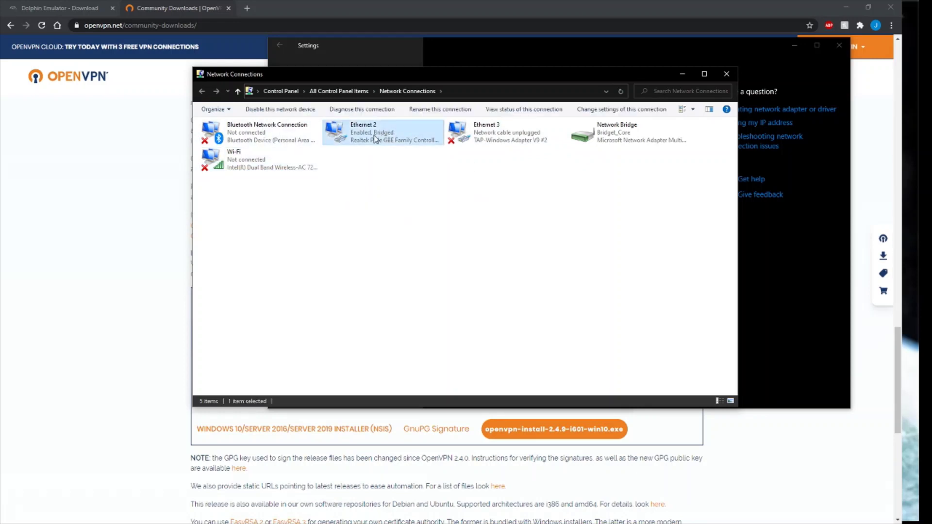
pyautogui.click(540, 165)
pyautogui.click(512, 141)
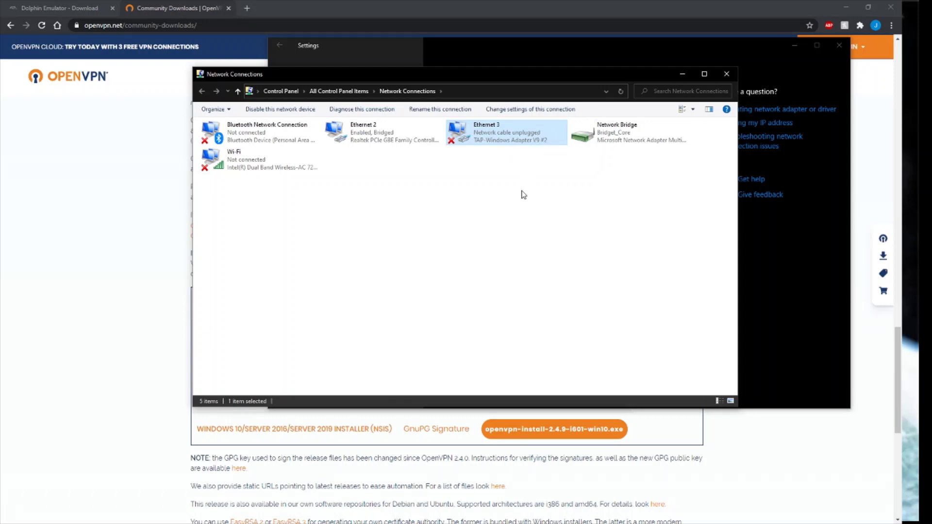
pyautogui.click(368, 125)
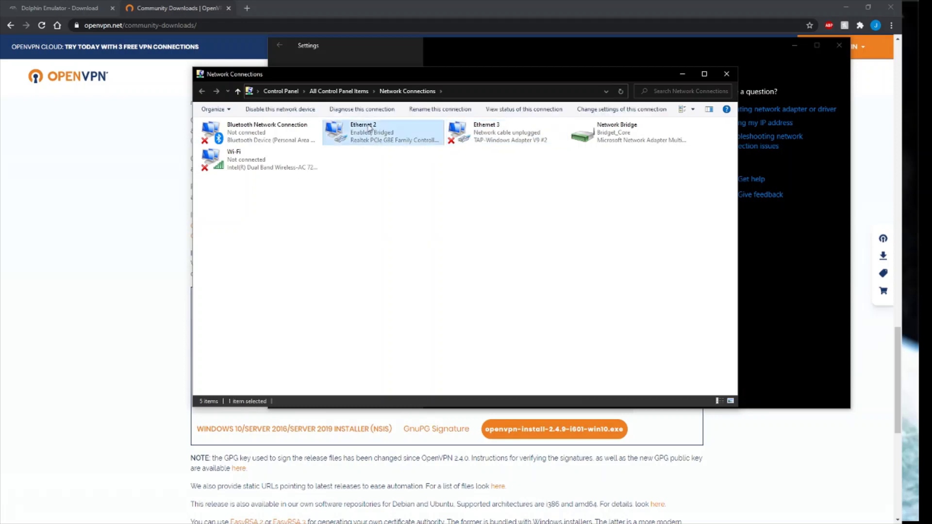
pyautogui.click(514, 201)
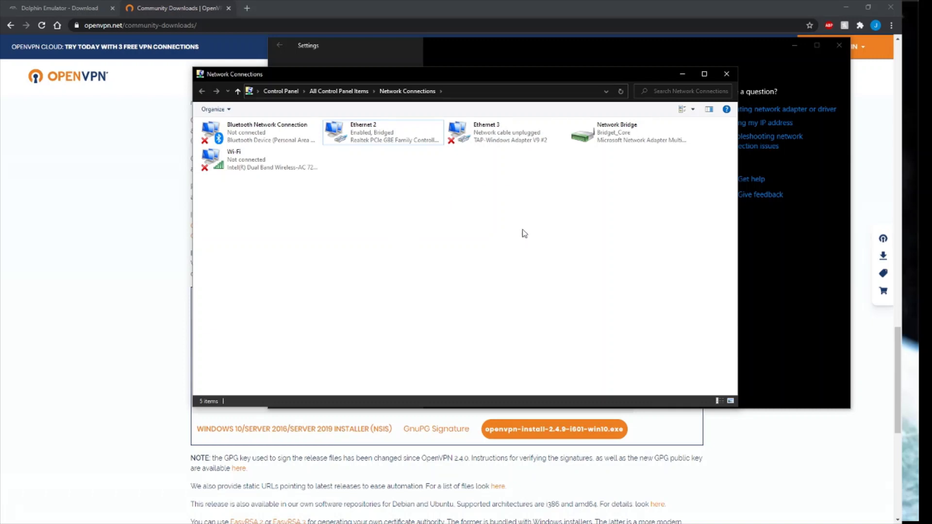
pyautogui.moveTo(528, 204); pyautogui.dragTo(377, 128)
pyautogui.rightClick(493, 134)
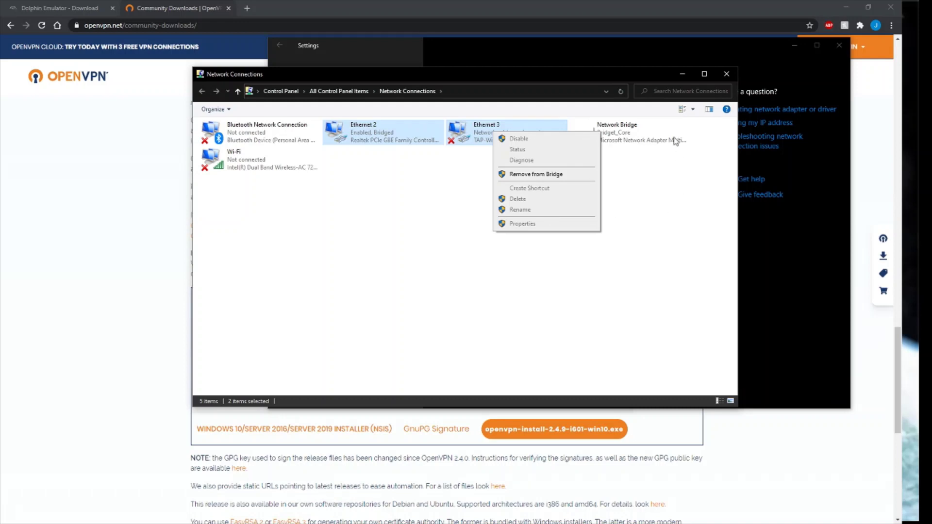
# Inspect the Network Bridge's actions and its member adapters without changing anything.
pyautogui.rightClick(654, 131)
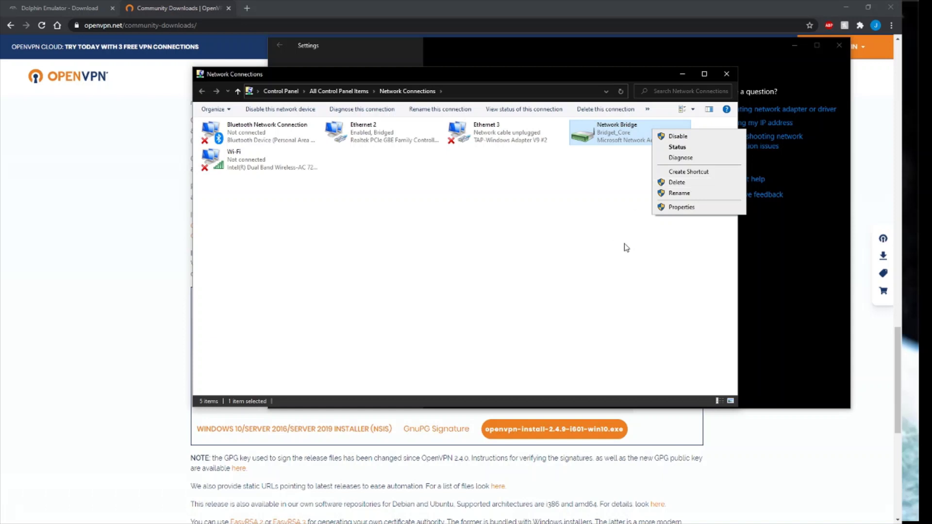
pyautogui.click(518, 210)
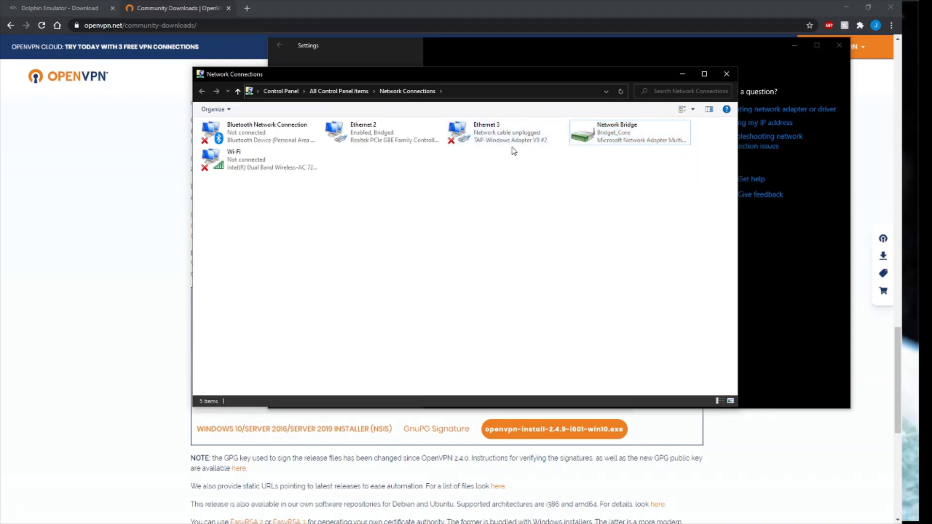
pyautogui.click(497, 138)
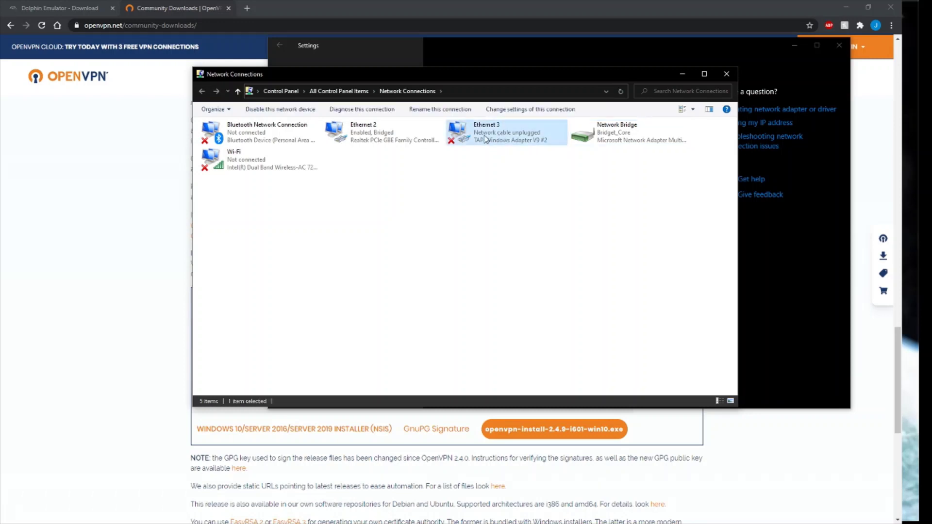
pyautogui.click(415, 134)
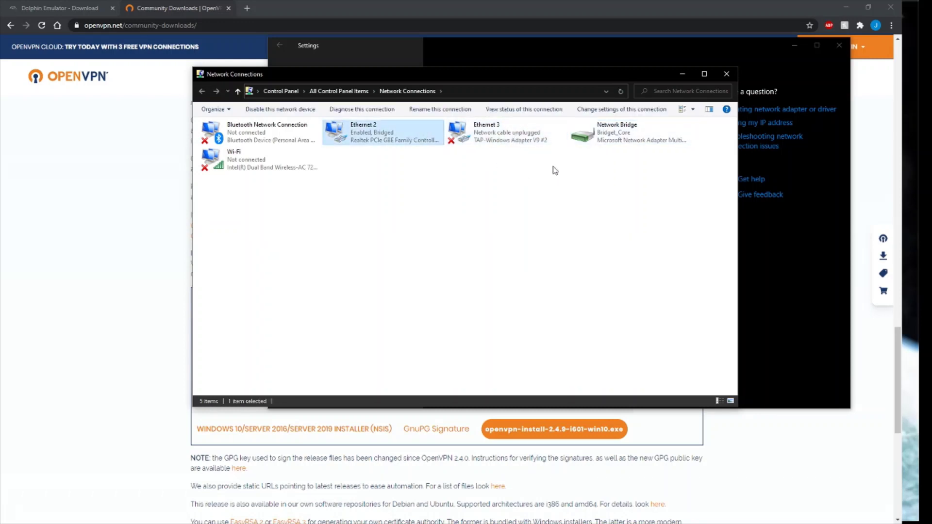
pyautogui.click(622, 134)
pyautogui.click(641, 178)
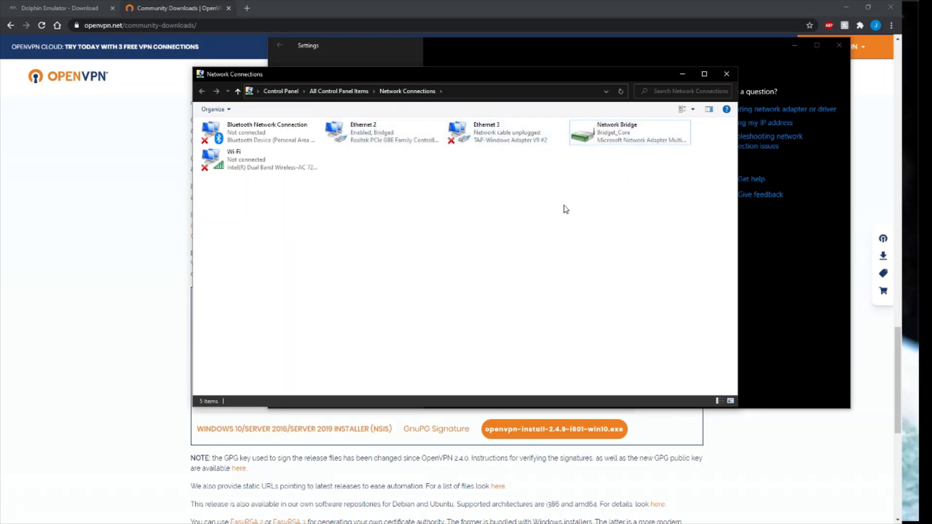
# Recheck the Ethernet 2 and Ethernet 3 actions, leave them bridged, and close the Settings window.
pyautogui.moveTo(545, 193); pyautogui.dragTo(340, 128)
pyautogui.rightClick(458, 132)
pyautogui.click(611, 264)
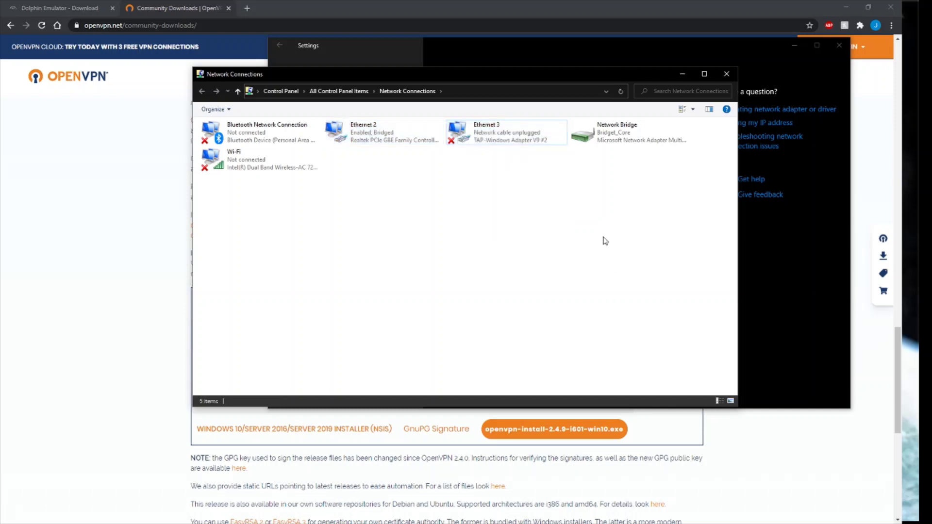
pyautogui.click(631, 141)
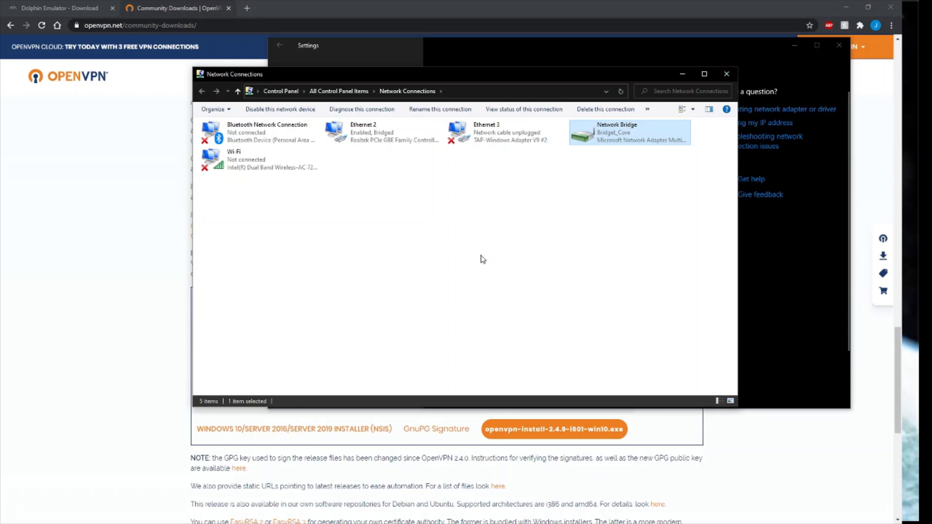
pyautogui.click(610, 220)
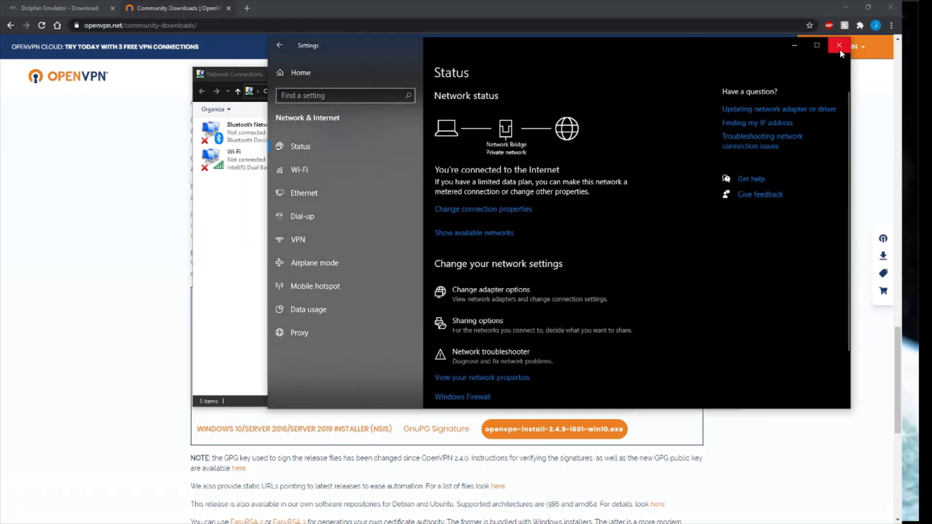
pyautogui.click(839, 45)
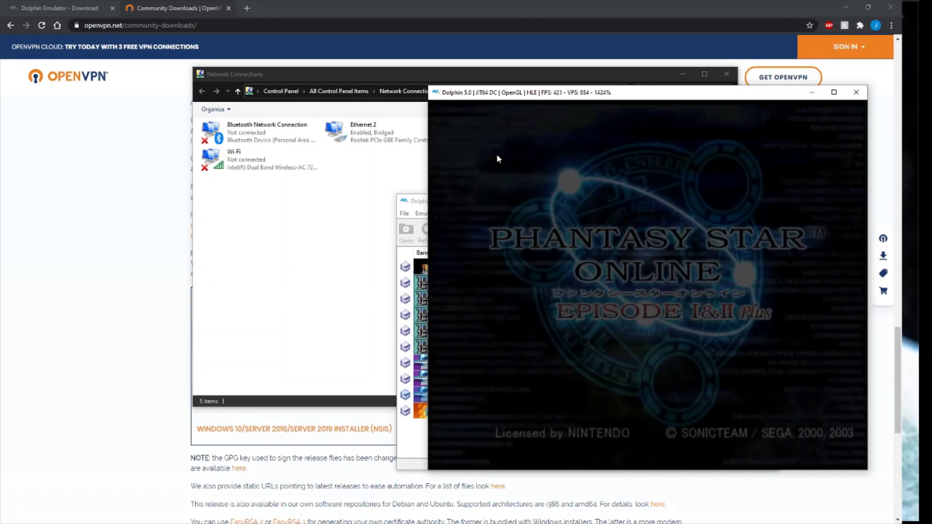
# Go from PSO's title screen to OPTIONS > Network Option > Provider Option.
pyautogui.press('Down')
pyautogui.press('Down')
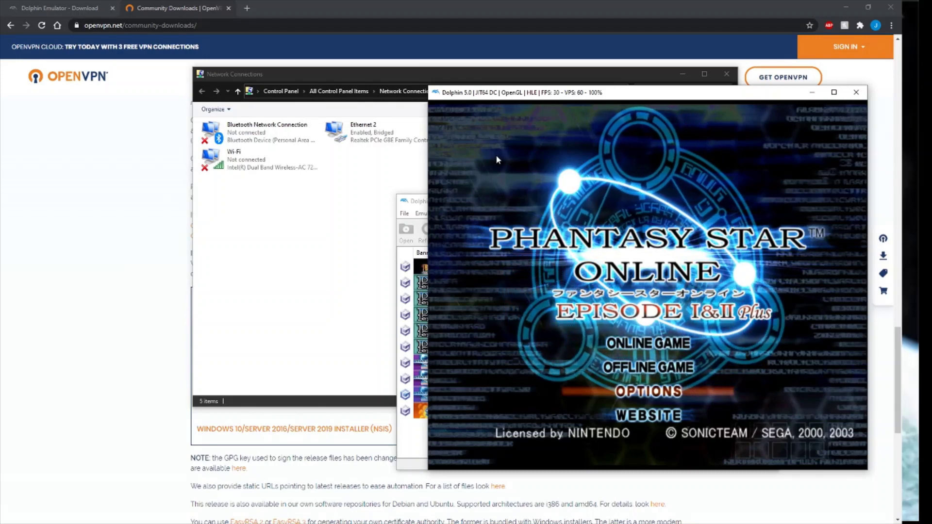
pyautogui.press('Return')
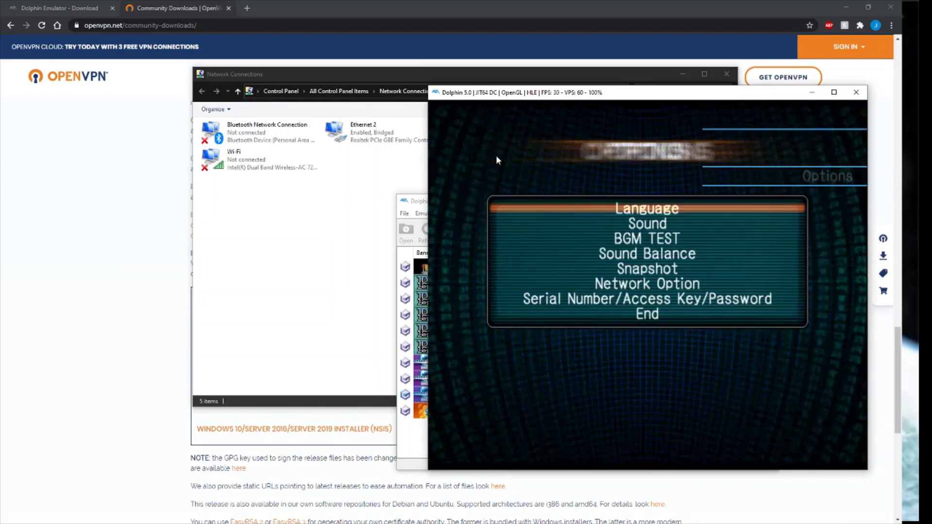
pyautogui.press('Down')
pyautogui.press('Down')
pyautogui.press('Down')
pyautogui.press('Down')
pyautogui.press('Down')
pyautogui.press('Return')
pyautogui.press('Down')
pyautogui.press('Return')
pyautogui.press('Return')
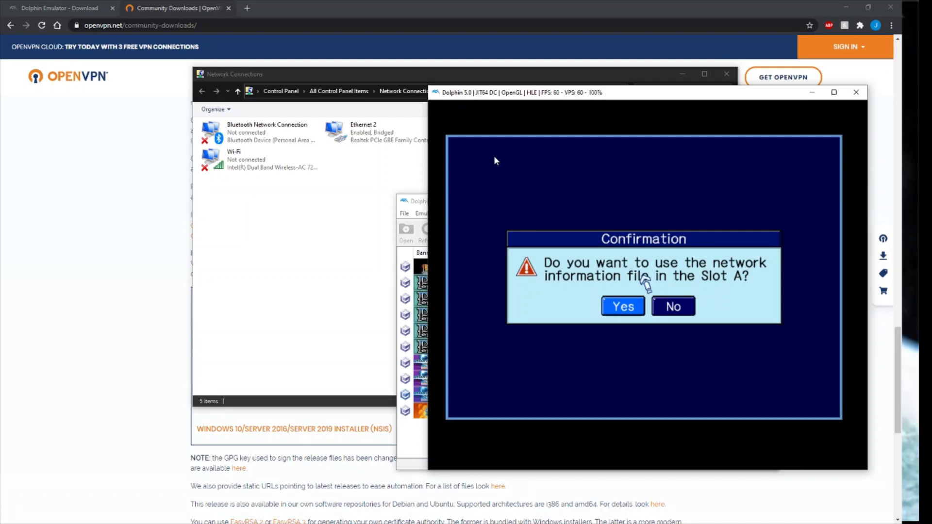
# Accept the Slot A network file and open the game's Network Setup.
pyautogui.press('x')
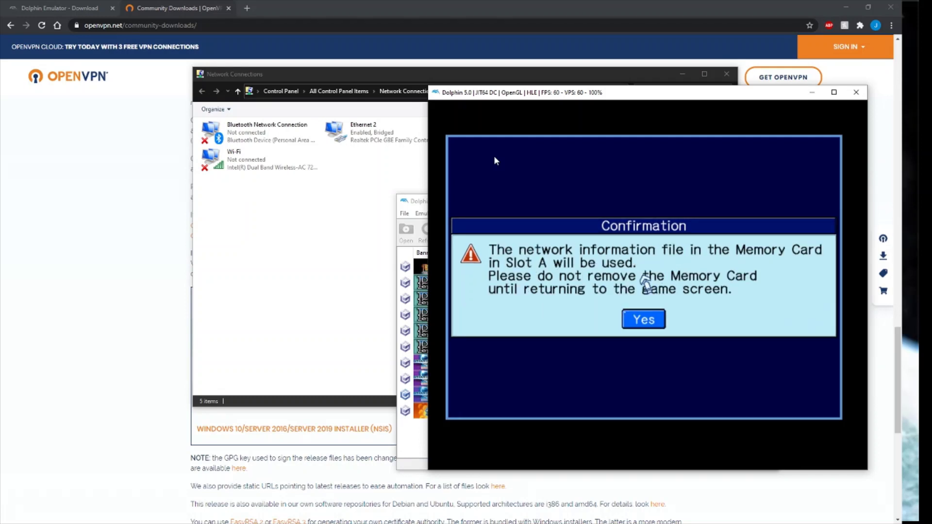
pyautogui.press('x')
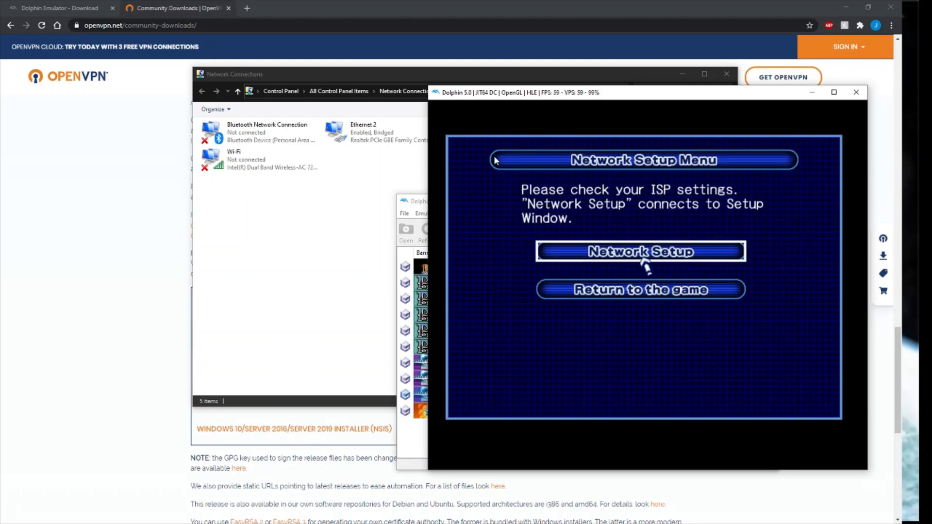
pyautogui.press('x')
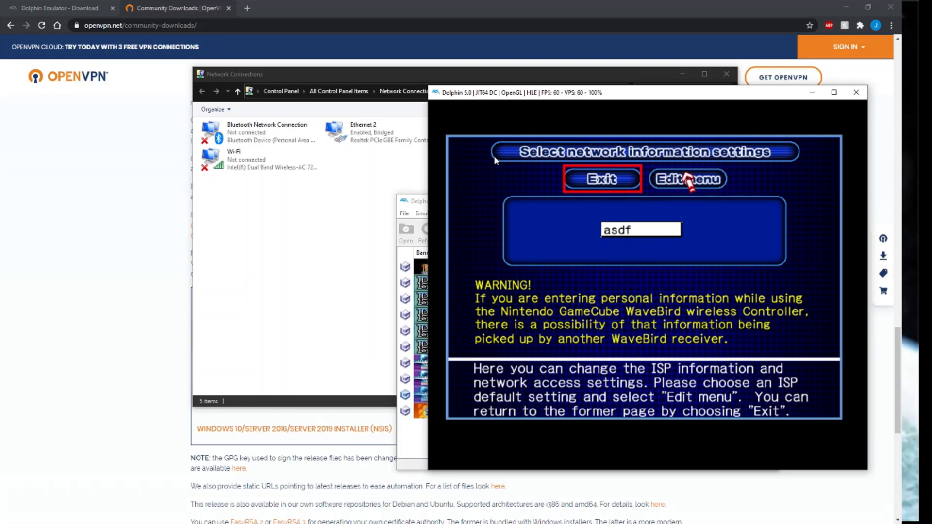
# Open Edit, pass through the ISP name editor, and continue to the Ethernet and DNS settings.
pyautogui.press('Right')
pyautogui.press('x')
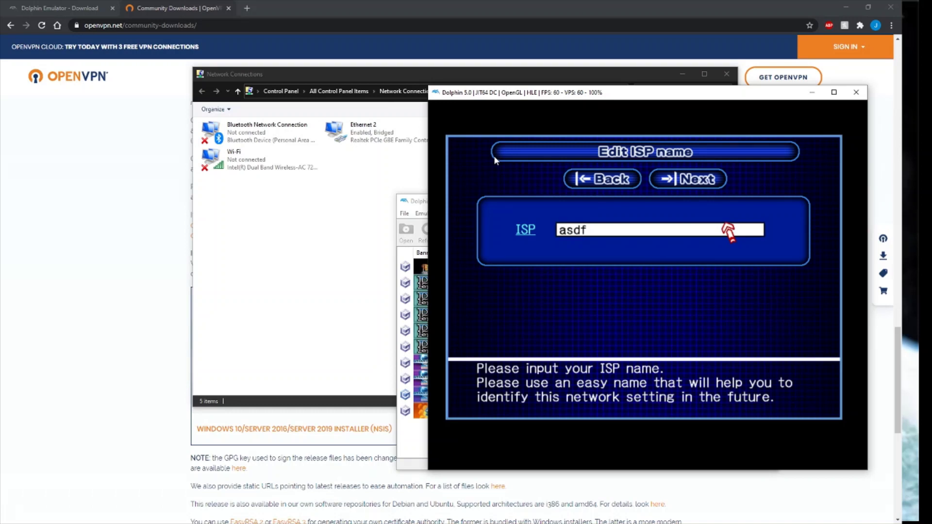
pyautogui.press('x')
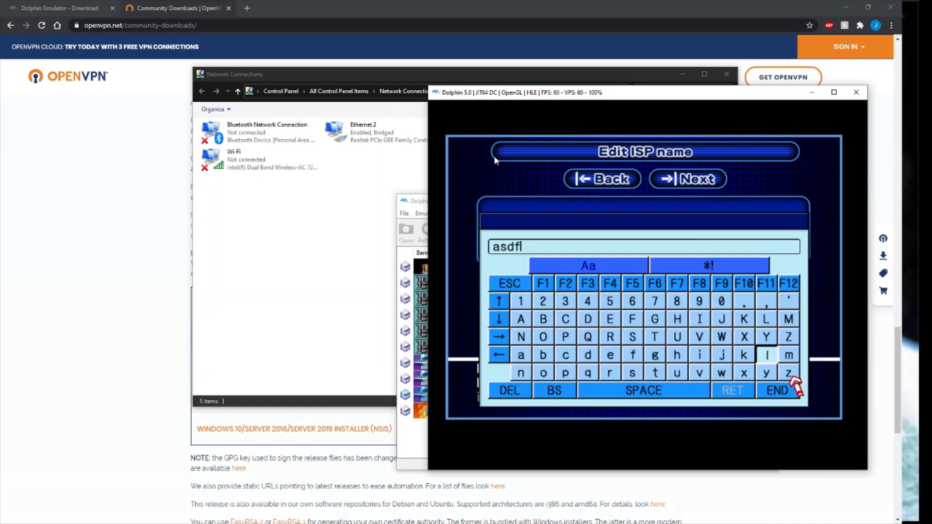
pyautogui.press('x')
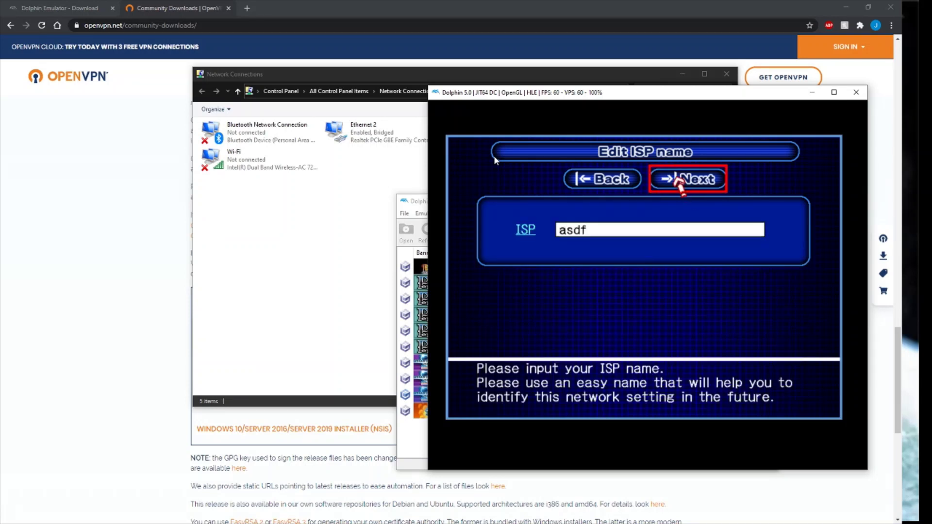
pyautogui.press('x')
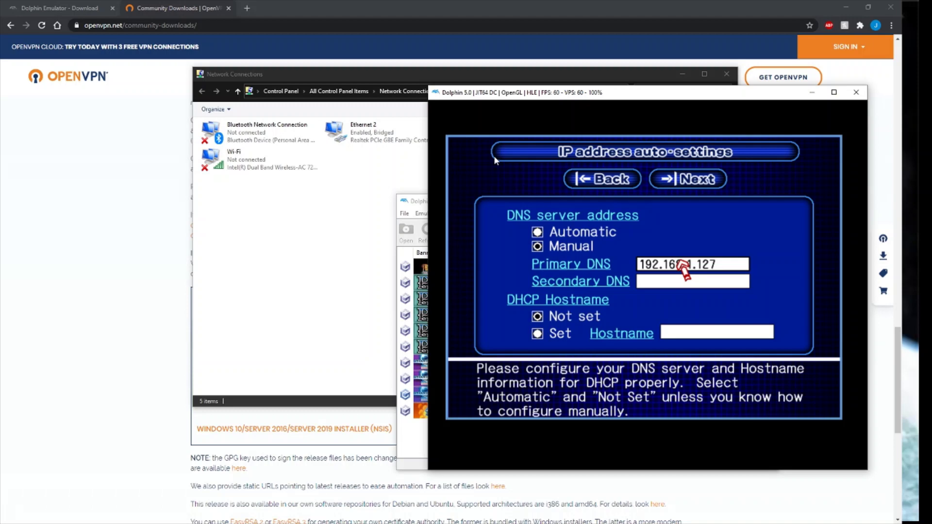
# Load schtserv.com in a new Chrome tab.
pyautogui.click(247, 8)
pyautogui.write('scht')
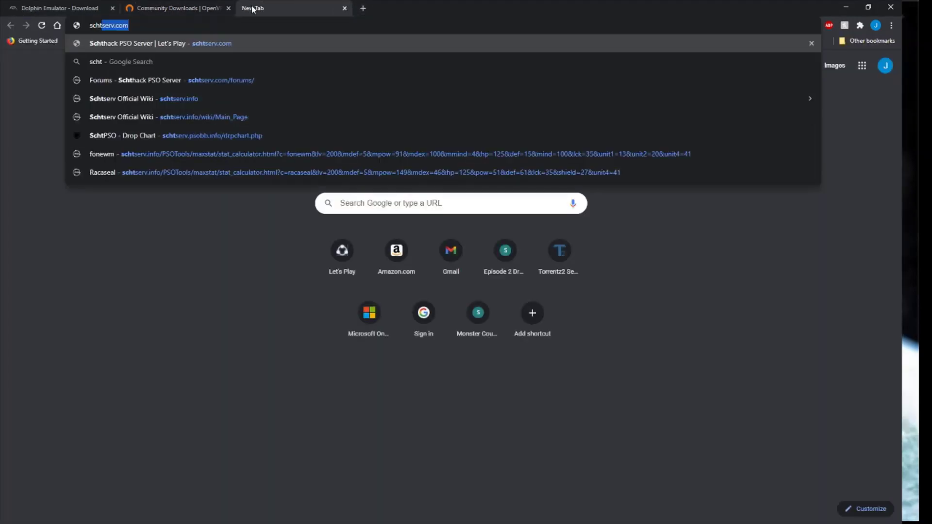
pyautogui.press('Return')
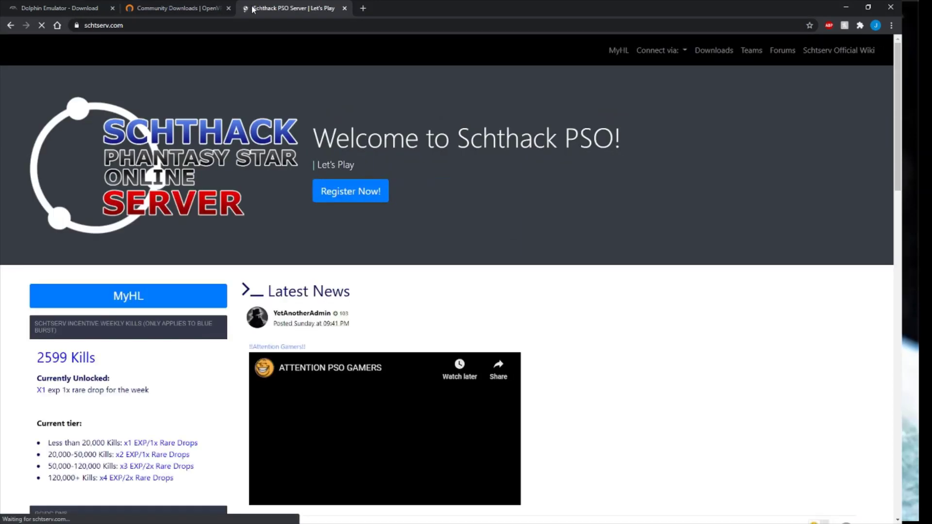
# Find and select the GC/DC DNS address 149.56.167.128 on the Schthack homepage.
pyautogui.scroll(-8, 270, 261)
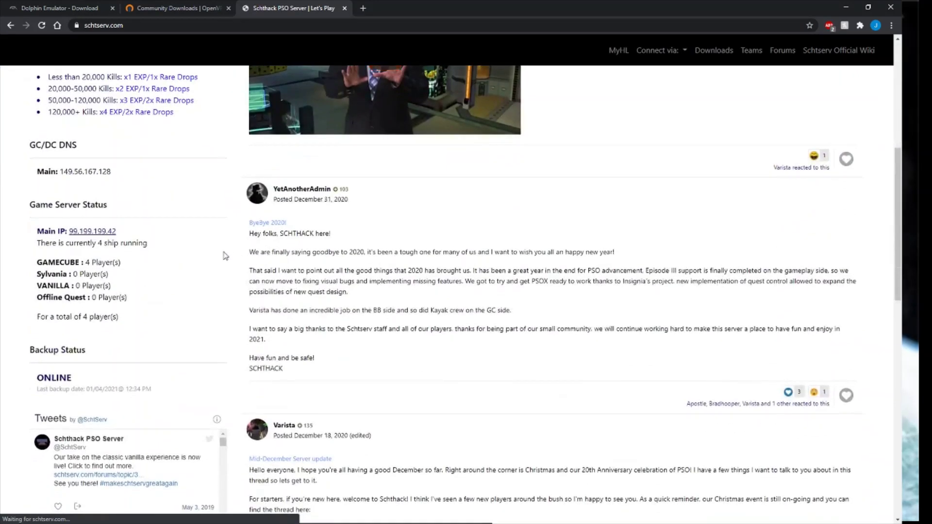
pyautogui.moveTo(117, 171); pyautogui.dragTo(37, 171)
pyautogui.click(31, 142)
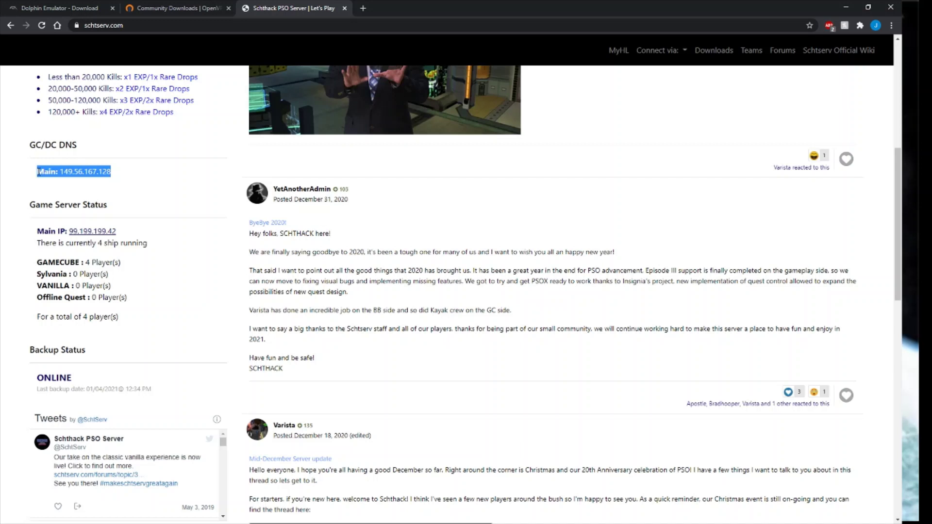
pyautogui.click(37, 172)
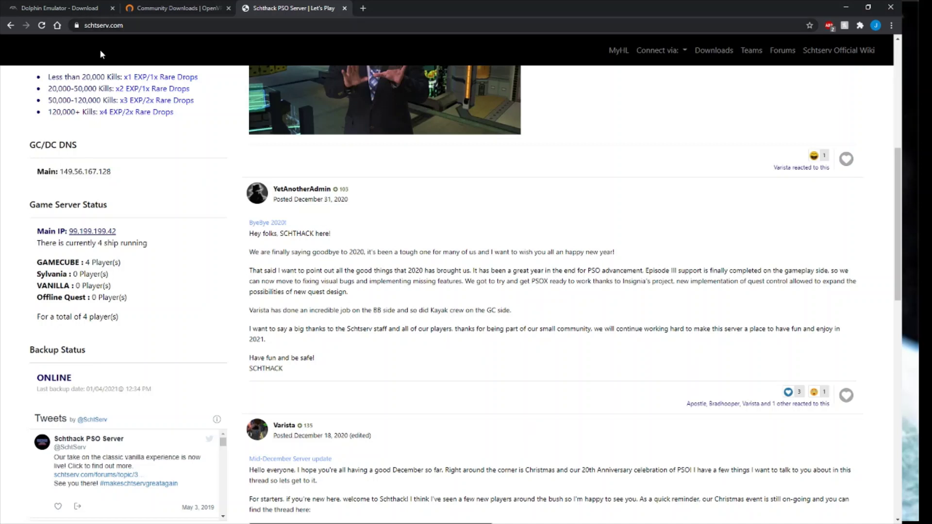
pyautogui.moveTo(106, 171)
pyautogui.mouseDown()
pyautogui.moveTo(33, 171)
pyautogui.moveTo(111, 171)
pyautogui.mouseUp()
pyautogui.click(34, 171)
pyautogui.click(110, 170)
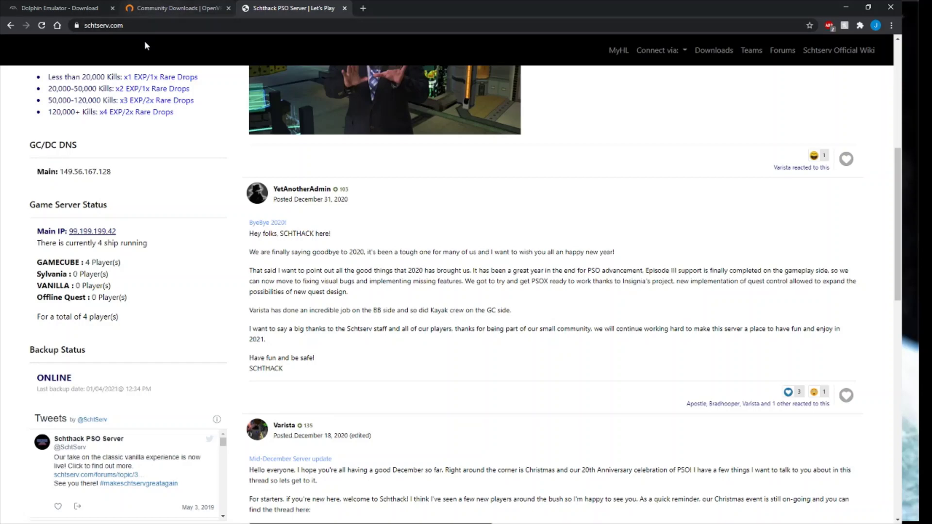
pyautogui.scroll(4, 192, 225)
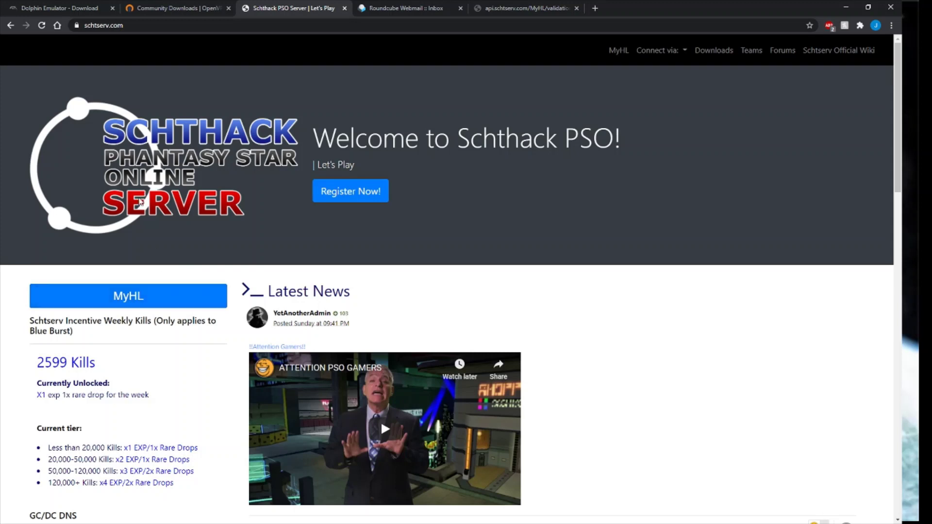
# In MyHL, add a new Hunter License and choose PSO GC as its version.
pyautogui.click(173, 299)
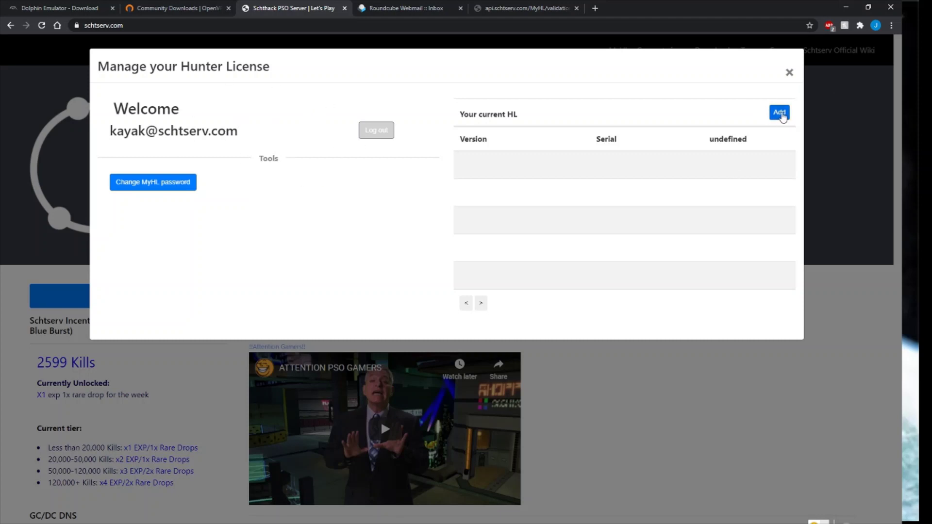
pyautogui.click(780, 112)
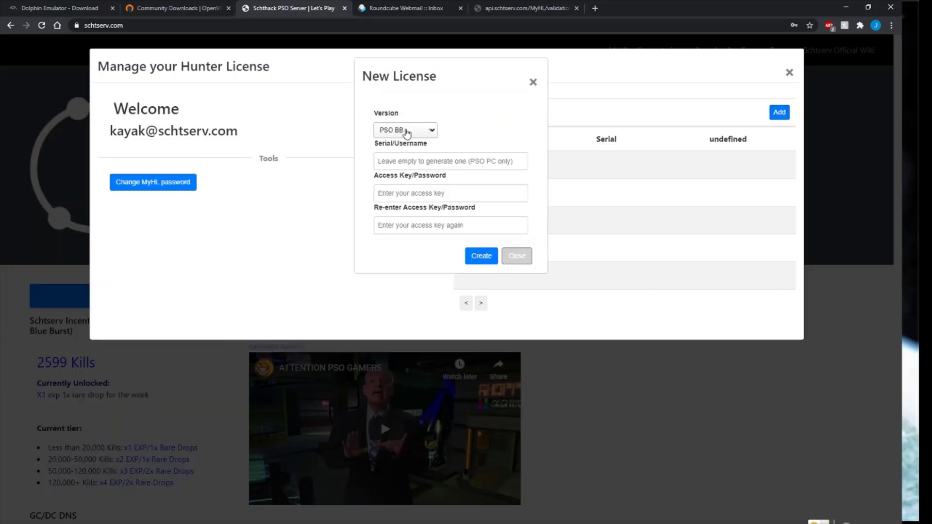
pyautogui.click(406, 131)
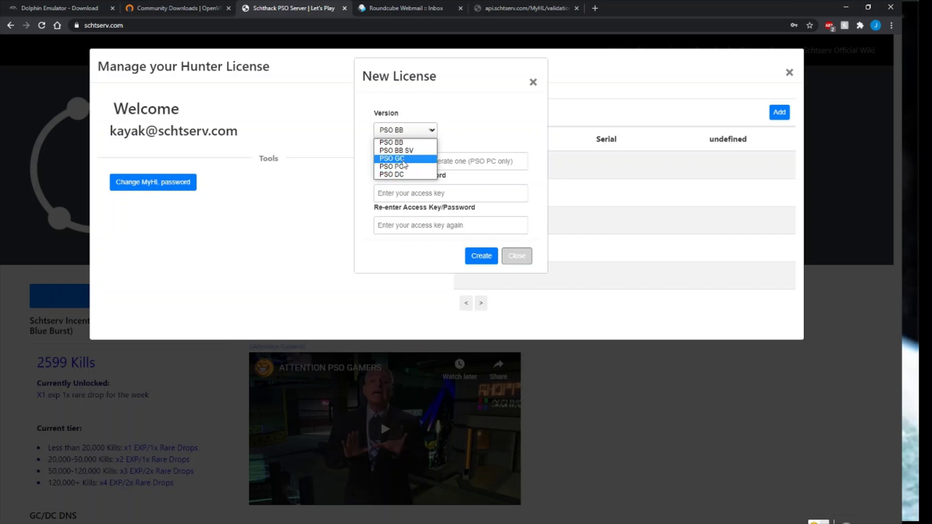
pyautogui.click(403, 160)
pyautogui.click(403, 161)
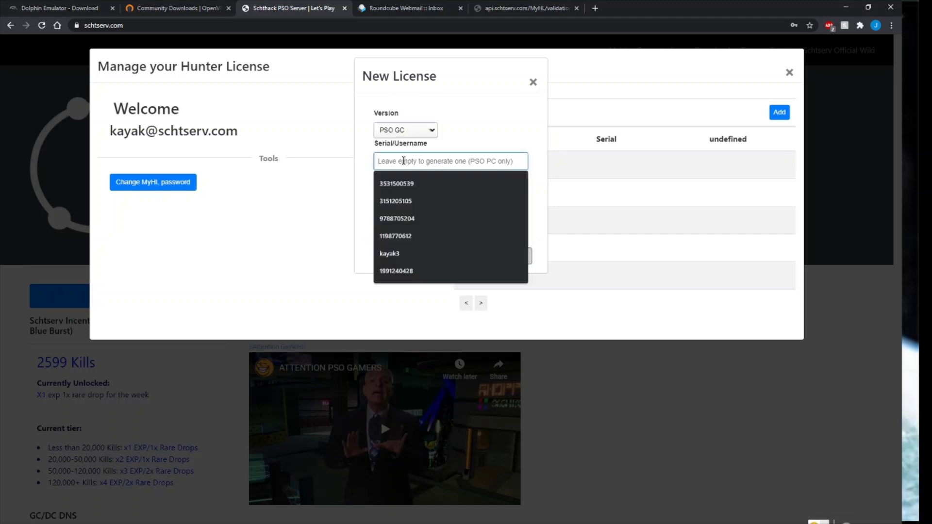
pyautogui.click(491, 136)
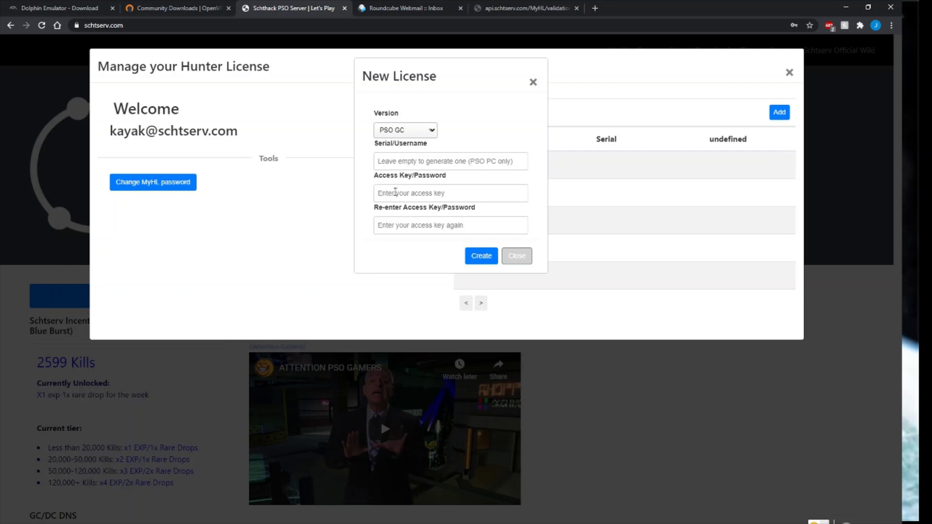
# Fill in the license serial in the Serial/Username field, retyping it several times.
pyautogui.click(410, 160)
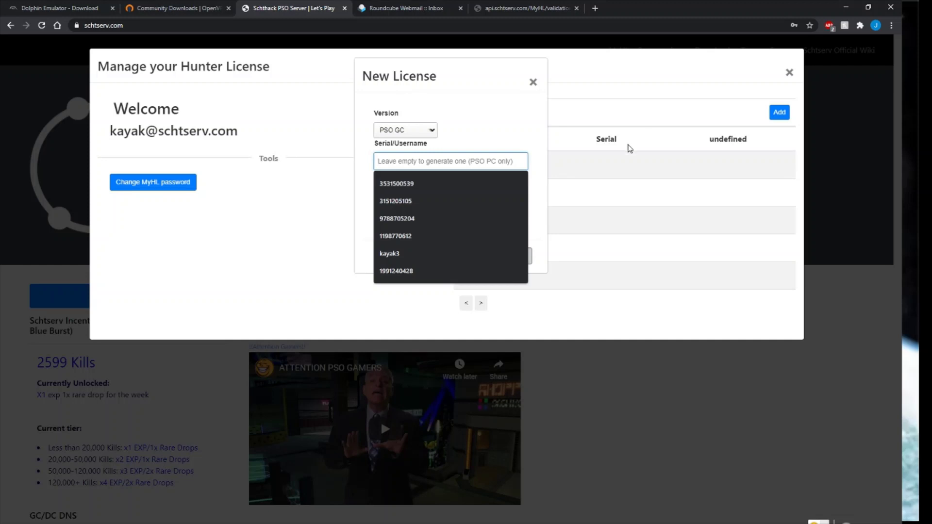
pyautogui.write('111111111111')
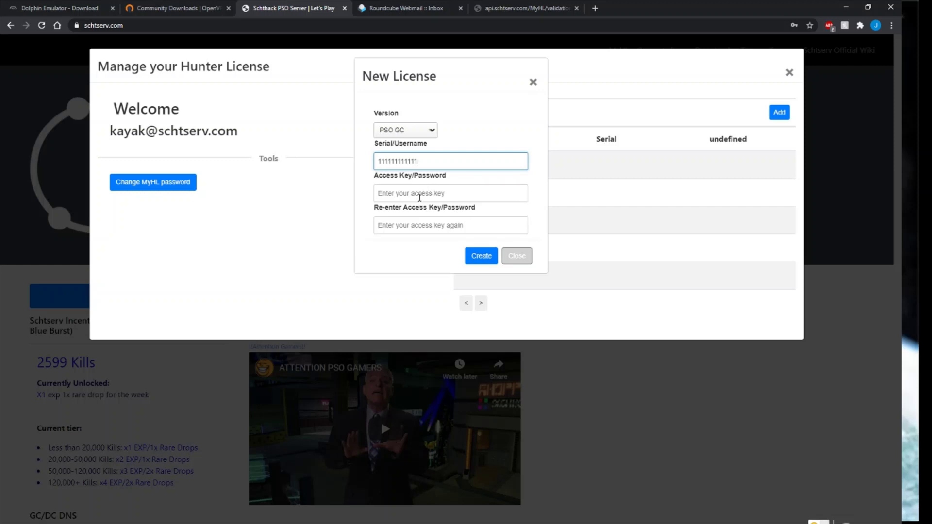
pyautogui.click(419, 197)
pyautogui.click(330, 208)
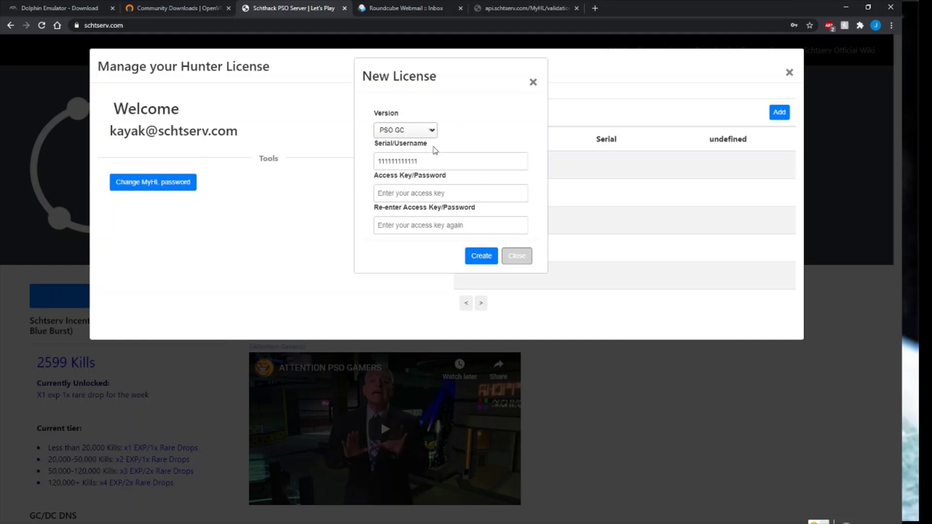
pyautogui.moveTo(452, 159); pyautogui.dragTo(333, 161)
pyautogui.press('BackSpace')
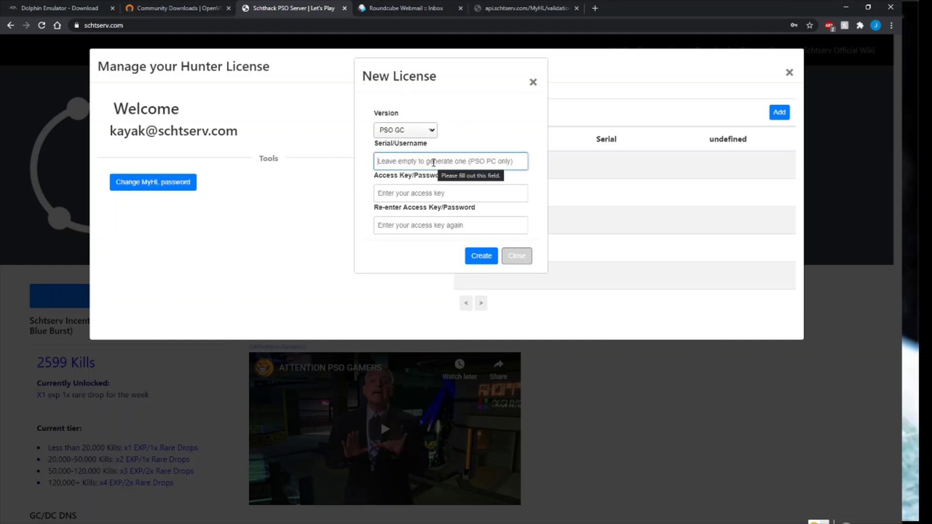
pyautogui.write('11111111111')
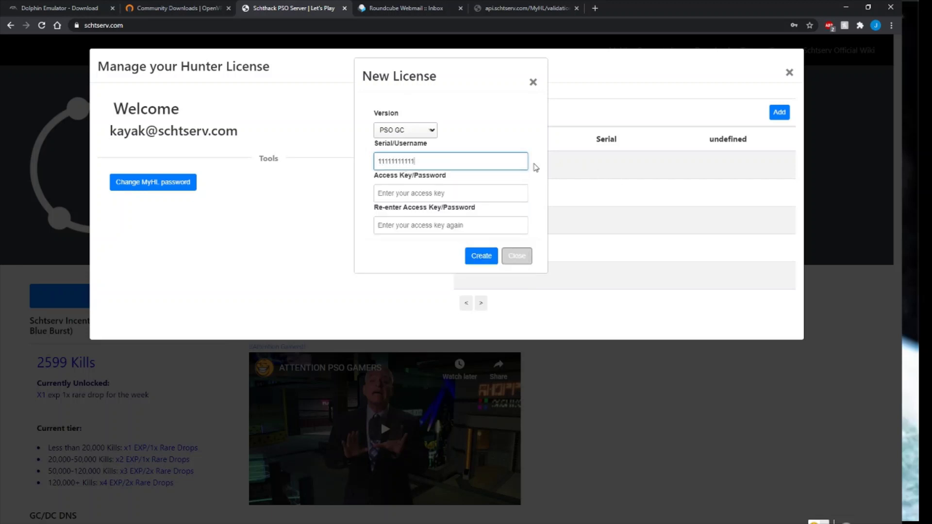
pyautogui.press('BackSpace')
pyautogui.press('BackSpace')
pyautogui.press('BackSpace')
pyautogui.press('BackSpace')
pyautogui.press('BackSpace')
pyautogui.press('BackSpace')
pyautogui.press('BackSpace')
pyautogui.press('BackSpace')
pyautogui.press('BackSpace')
pyautogui.write('1234567890')
pyautogui.hotkey('ctrl', 'a')
pyautogui.press('BackSpace')
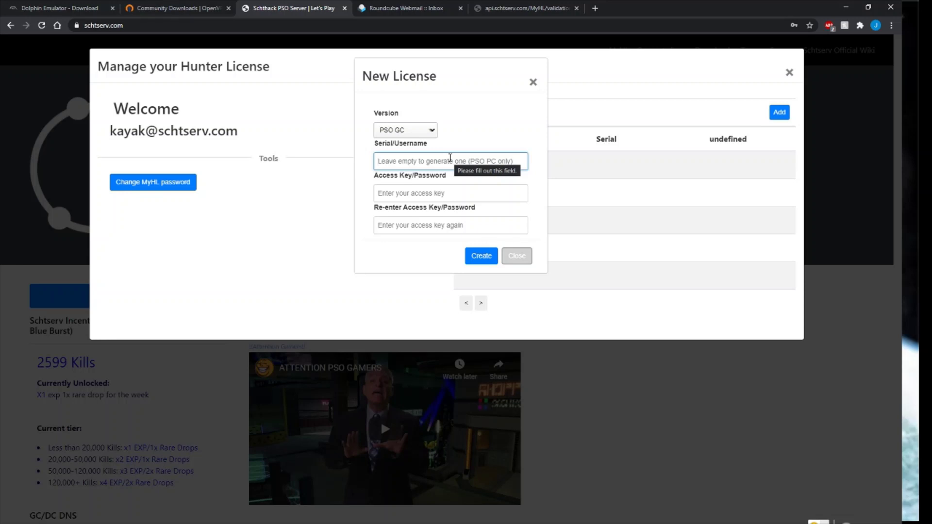
pyautogui.write('429')
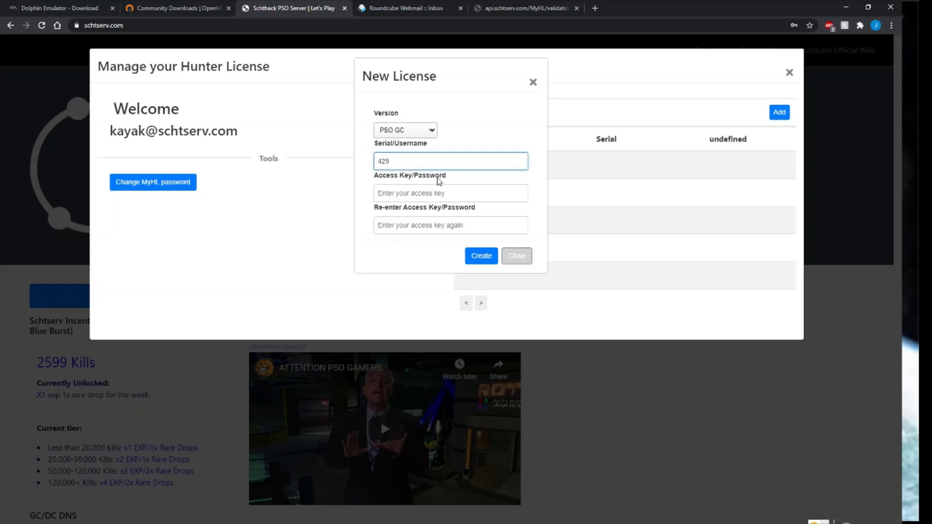
# Enter and re-enter the license access key, then switch back to Dolphin.
pyautogui.tripleClick(383, 178)
pyautogui.moveTo(479, 213); pyautogui.dragTo(348, 215)
pyautogui.click(402, 223)
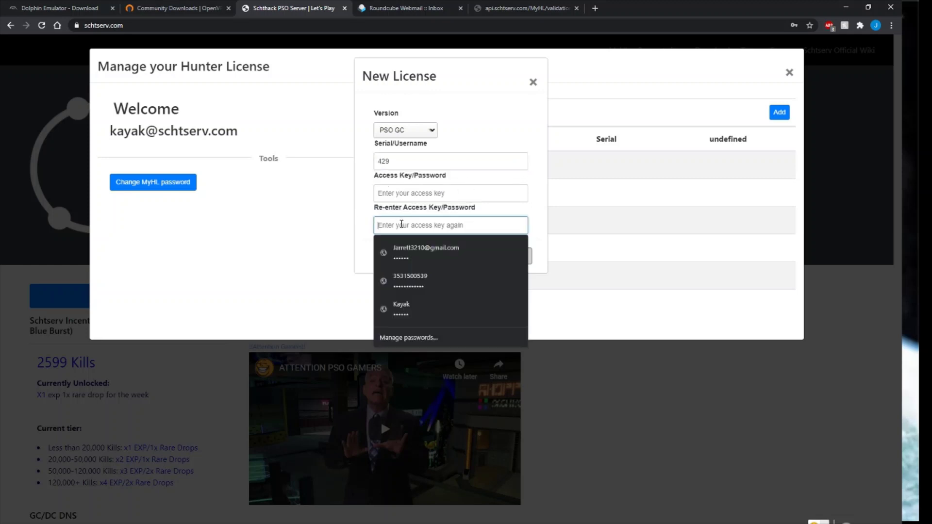
pyautogui.write('*******')
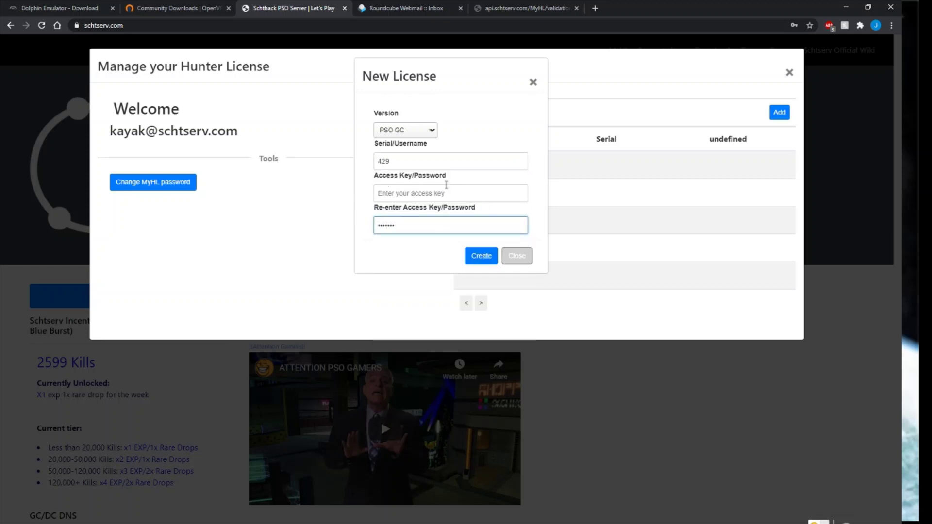
pyautogui.press('BackSpace')
pyautogui.press('BackSpace')
pyautogui.press('BackSpace')
pyautogui.press('BackSpace')
pyautogui.press('BackSpace')
pyautogui.press('BackSpace')
pyautogui.press('BackSpace')
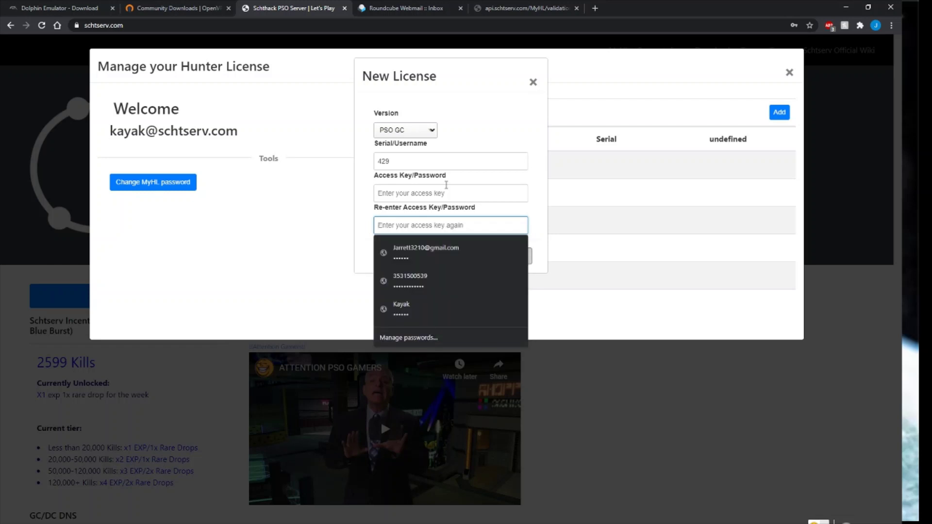
pyautogui.write('***')
pyautogui.press('BackSpace')
pyautogui.press('BackSpace')
pyautogui.press('BackSpace')
pyautogui.click(440, 176)
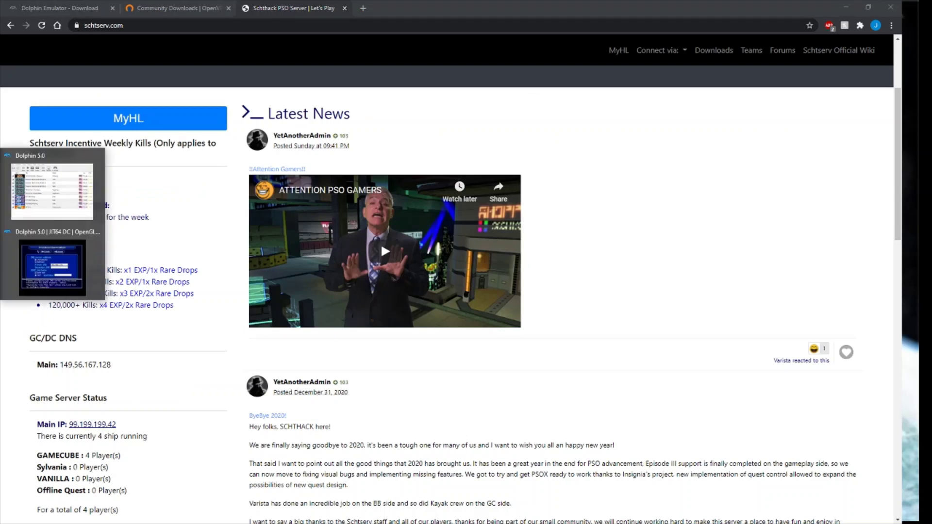
pyautogui.hotkey('alt', 'Tab')
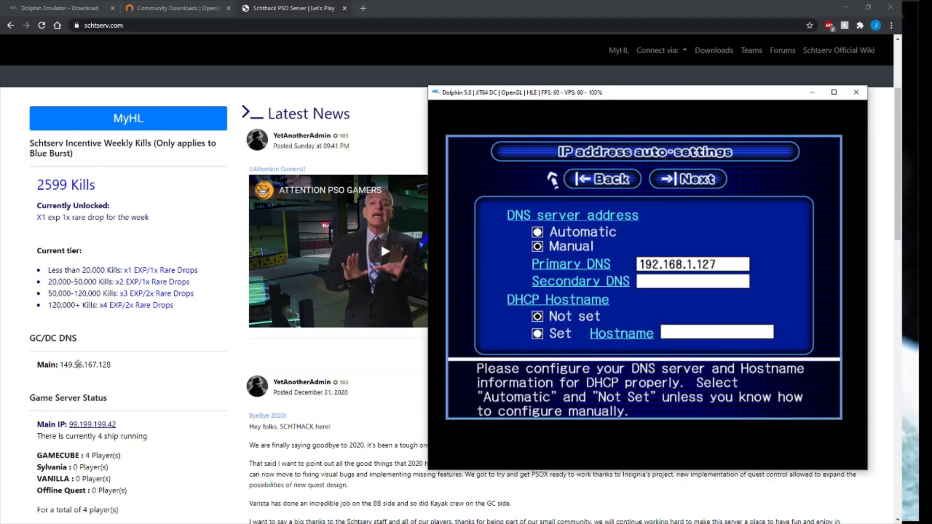
# Bring the game window forward and accept the DNS settings with primary DNS 192.168.1.127.
pyautogui.doubleClick(72, 362)
pyautogui.click(142, 378)
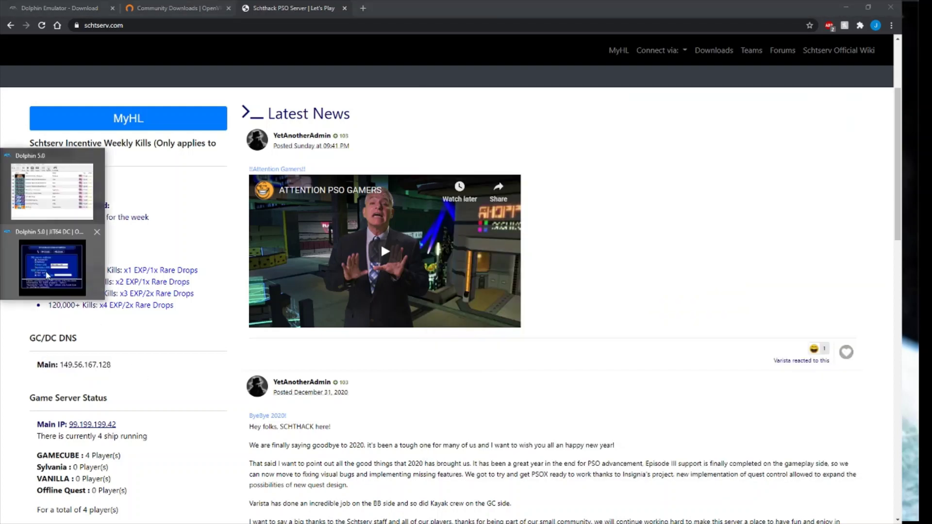
pyautogui.click(57, 278)
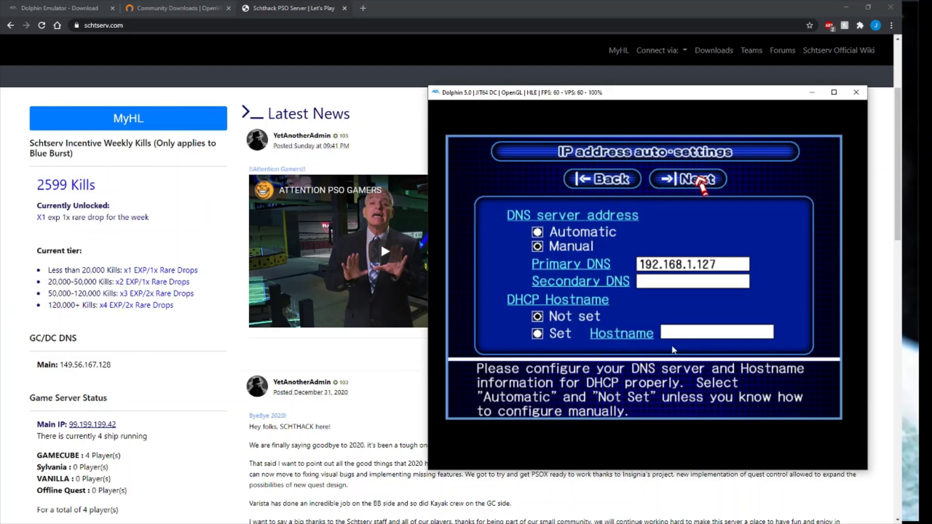
pyautogui.press('x')
pyautogui.press('Down')
pyautogui.press('Down')
pyautogui.press('Up')
pyautogui.press('Left')
pyautogui.press('Down')
pyautogui.press('Down')
pyautogui.press('Up')
pyautogui.press('Right')
pyautogui.press('Down')
pyautogui.press('Left')
pyautogui.press('Up')
pyautogui.press('Up')
pyautogui.press('Right')
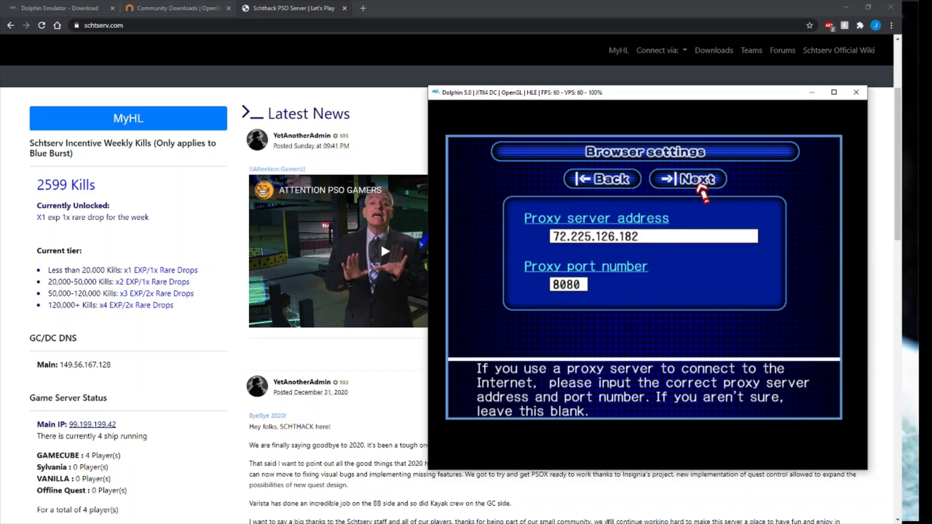
pyautogui.press('Down')
pyautogui.press('Down')
pyautogui.press('Up')
pyautogui.press('Down')
pyautogui.press('Up')
pyautogui.press('Up')
pyautogui.press('Return')
pyautogui.press('Return')
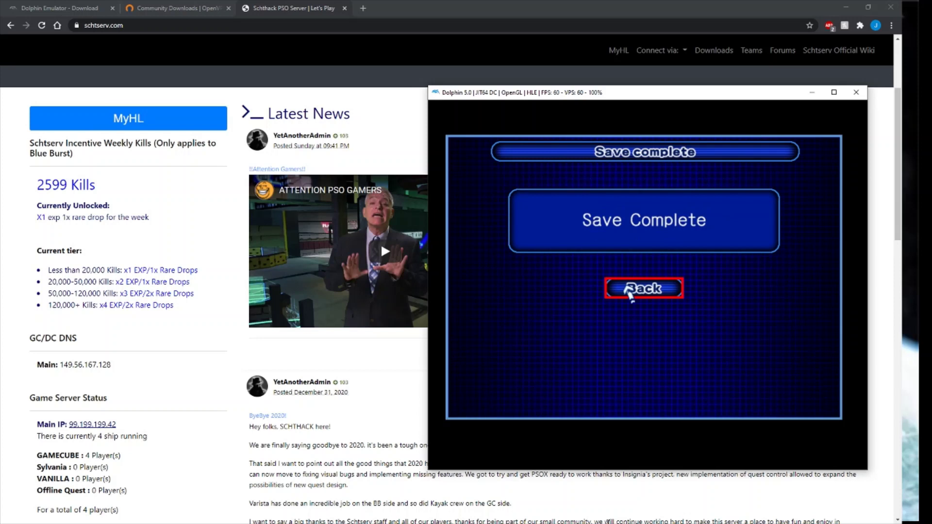
pyautogui.press('Return')
# Return to the game and skip through the boot logos and title screen.
pyautogui.press('Down')
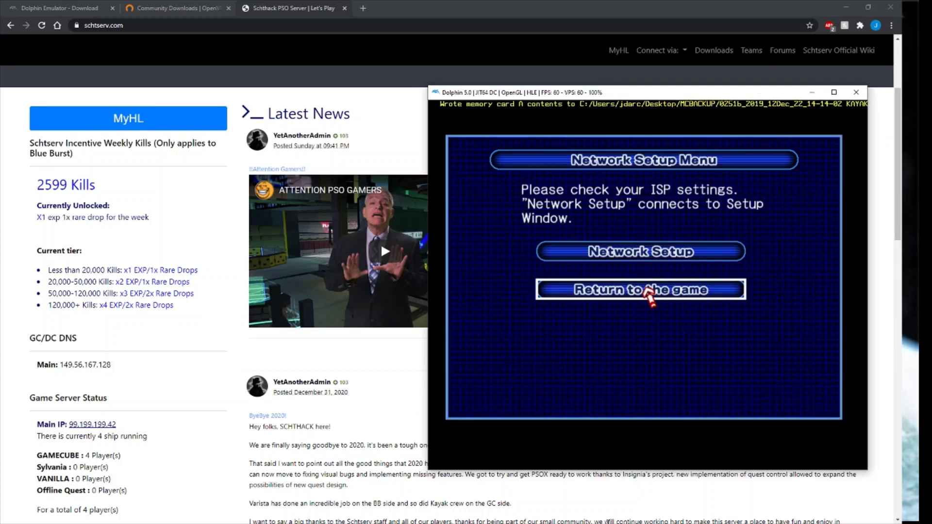
pyautogui.press('Return')
pyautogui.press('Return')
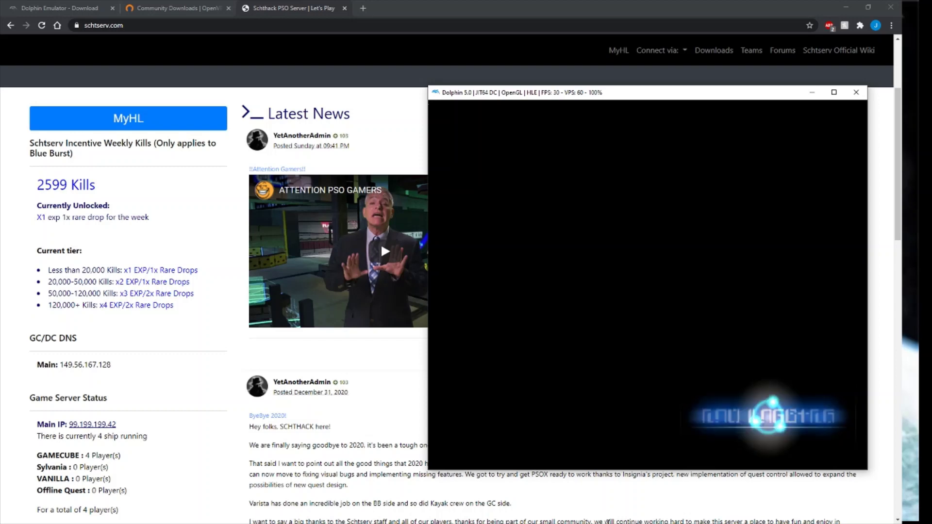
pyautogui.press('Tab')
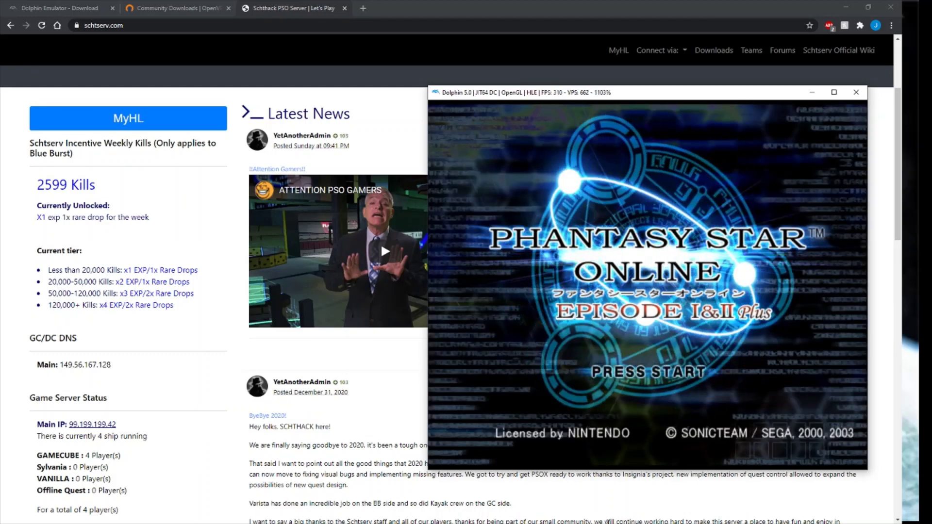
pyautogui.press('Return')
pyautogui.press('Return')
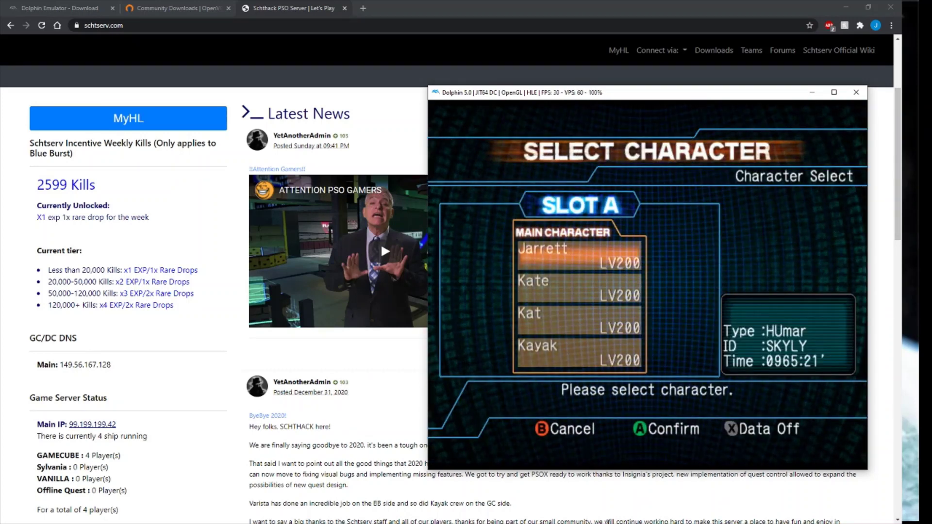
# Select the character Kayak and confirm playing as it.
pyautogui.press('Down')
pyautogui.press('Down')
pyautogui.press('Down')
pyautogui.press('Down')
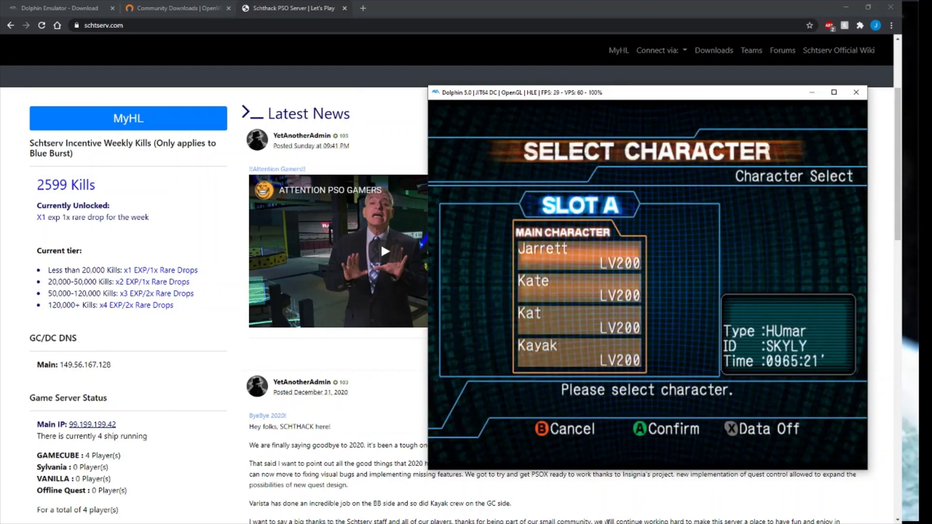
pyautogui.press('Up')
pyautogui.press('Return')
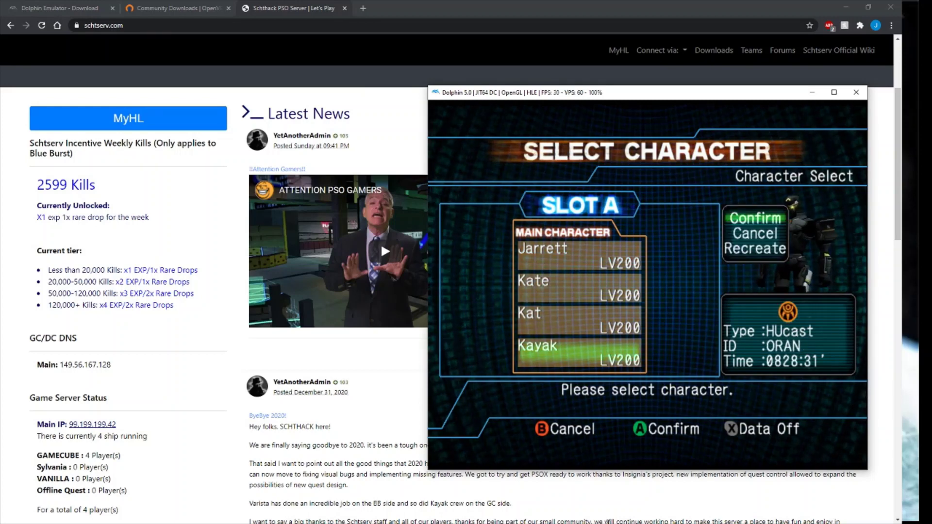
pyautogui.press('Return')
# Agree to the Hunter's License, then switch to the Network Connections window.
pyautogui.press('Up')
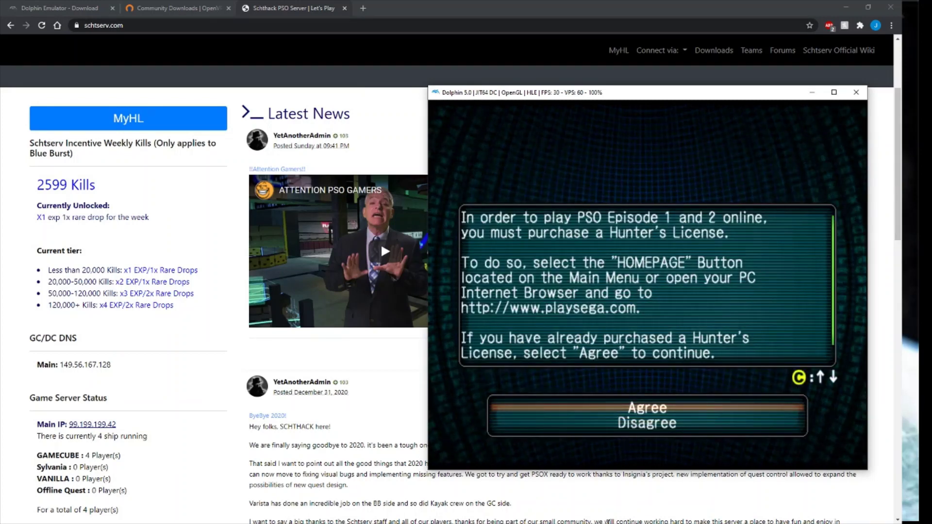
pyautogui.press('Down')
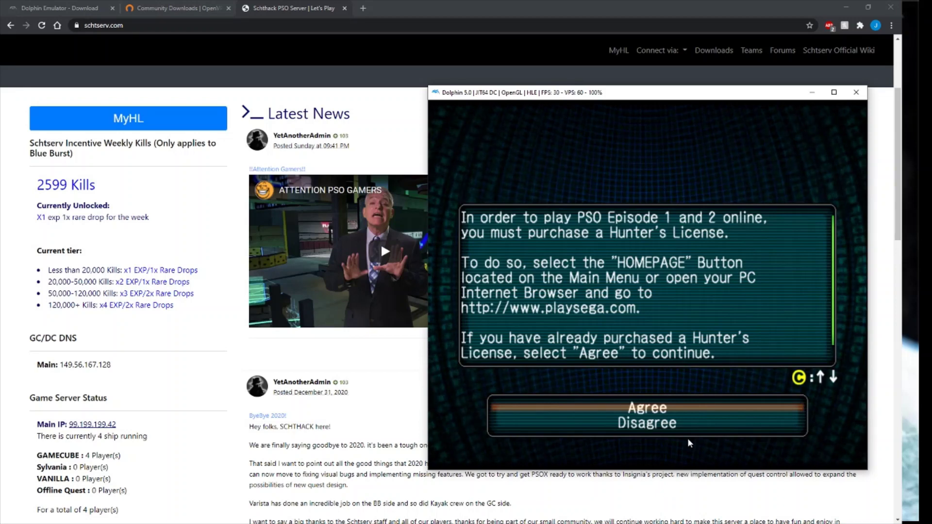
pyautogui.press('Up')
pyautogui.press('Return')
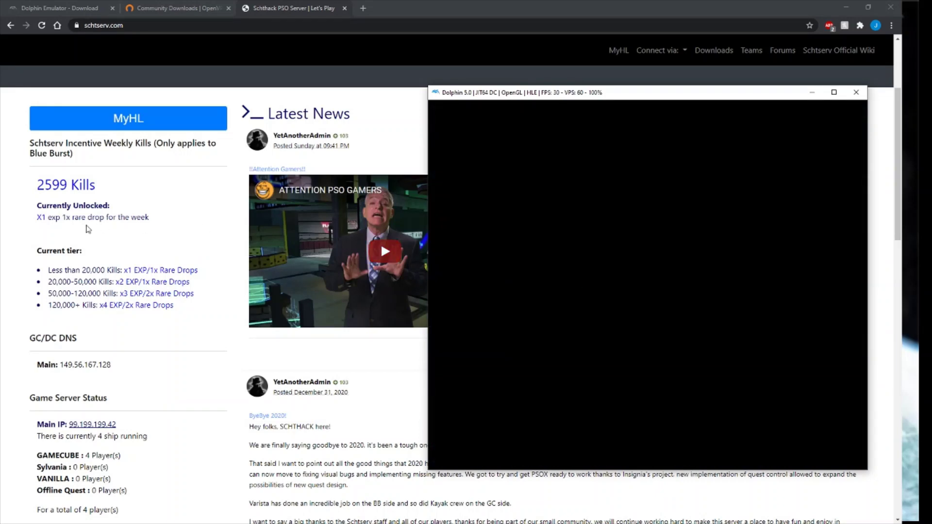
pyautogui.hotkey('alt', 'Tab')
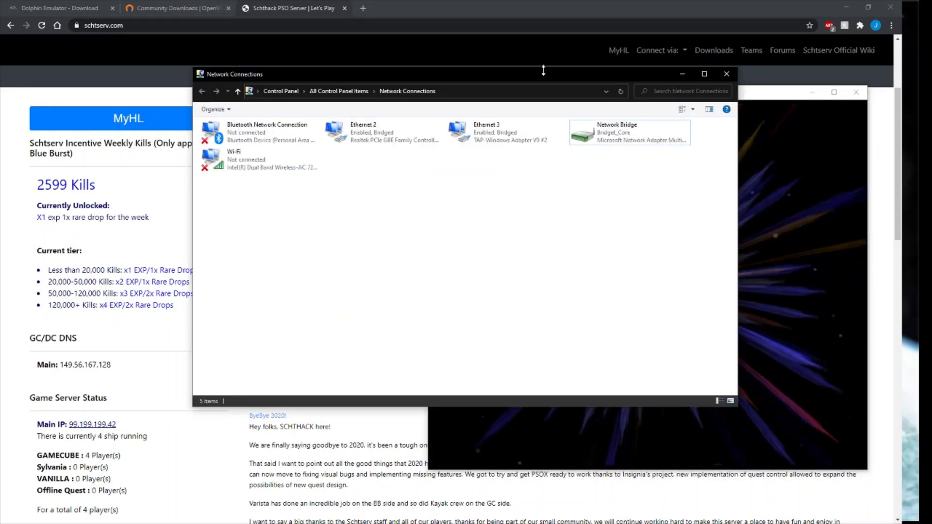
# Move Network Connections to the lower left and dismiss the game's No.102 connection error.
pyautogui.moveTo(529, 80); pyautogui.dragTo(360, 183)
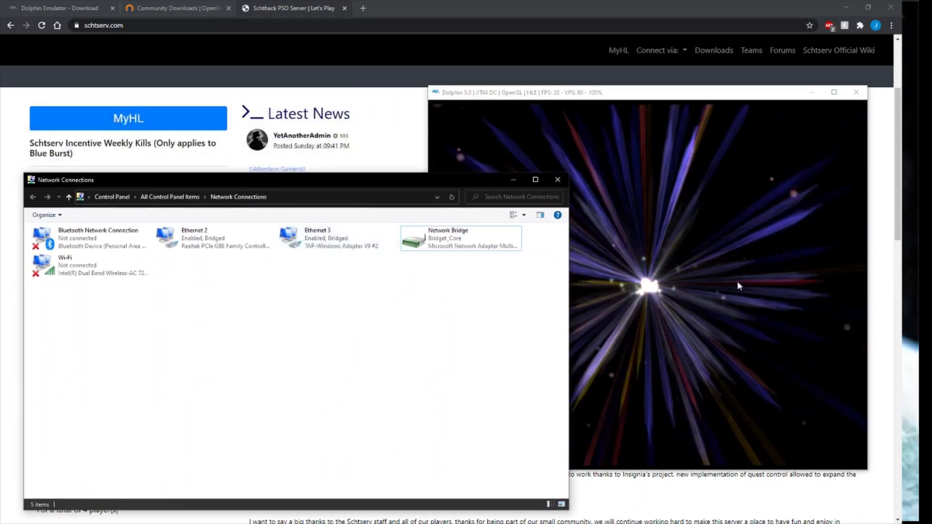
pyautogui.click(707, 283)
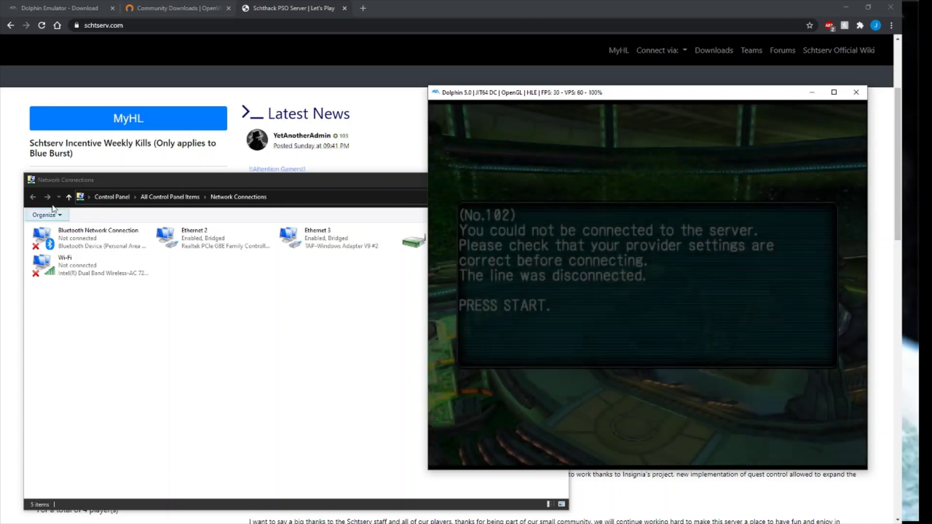
pyautogui.press('Return')
# Launch the PGCPX PsoGC proxy, minimize its console, and select the Ethernet 3 adapter.
pyautogui.doubleClick(1, 154)
pyautogui.click(532, 445)
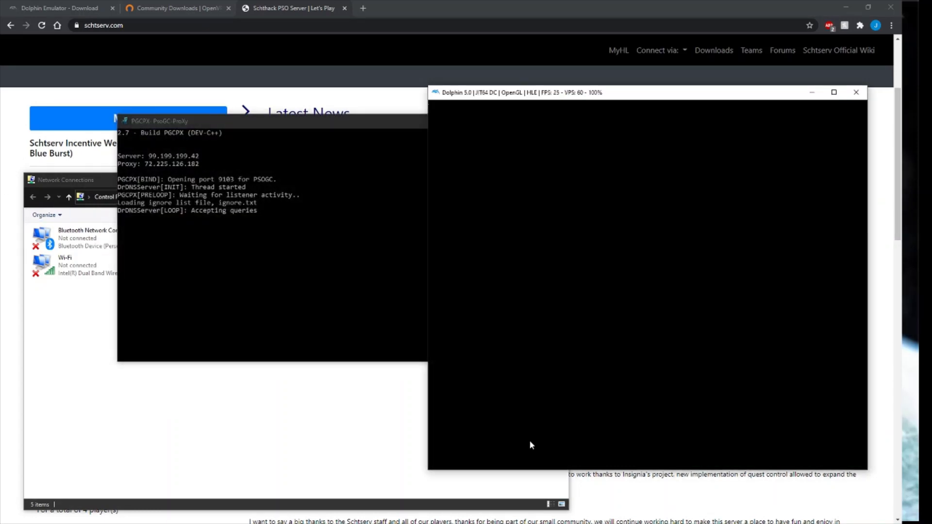
pyautogui.click(415, 134)
pyautogui.click(536, 121)
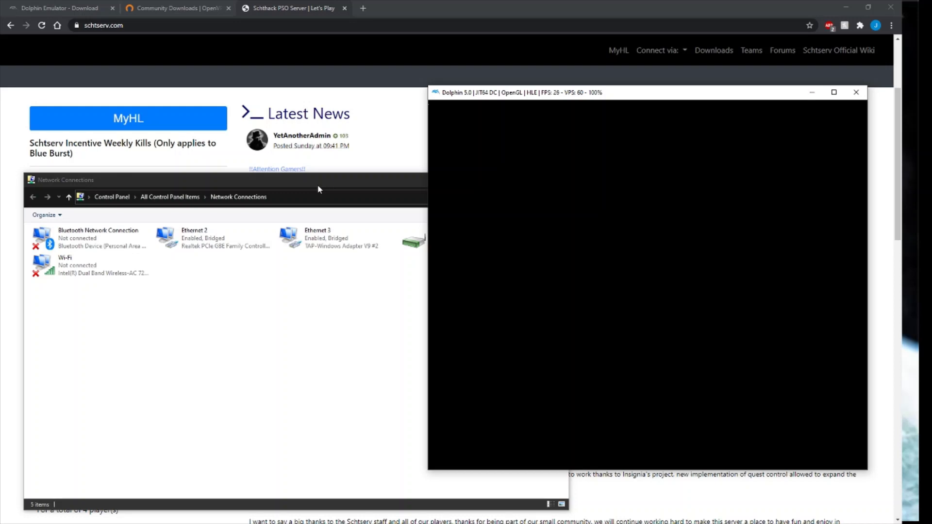
pyautogui.click(316, 237)
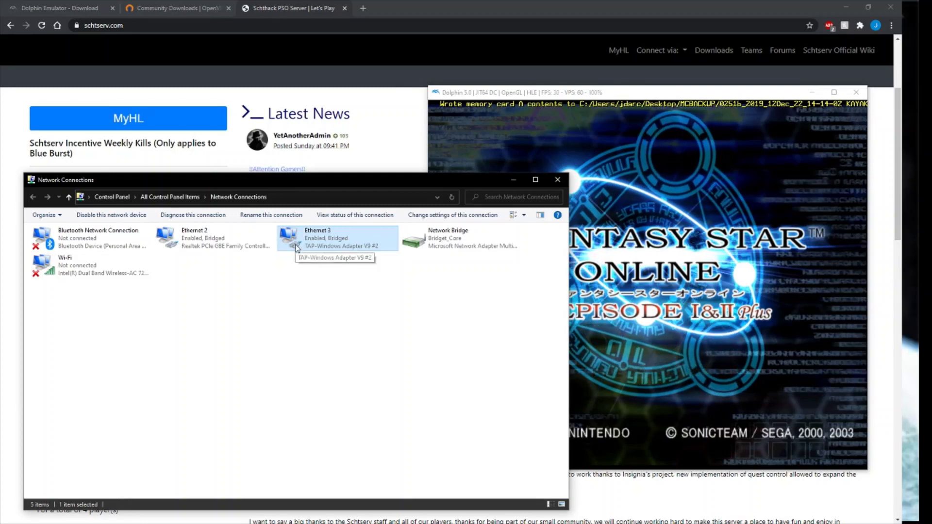
# Confirm Kayak as the character, pass the Schthack welcome, and join the TL/GAMECUBE ship.
pyautogui.click(694, 284)
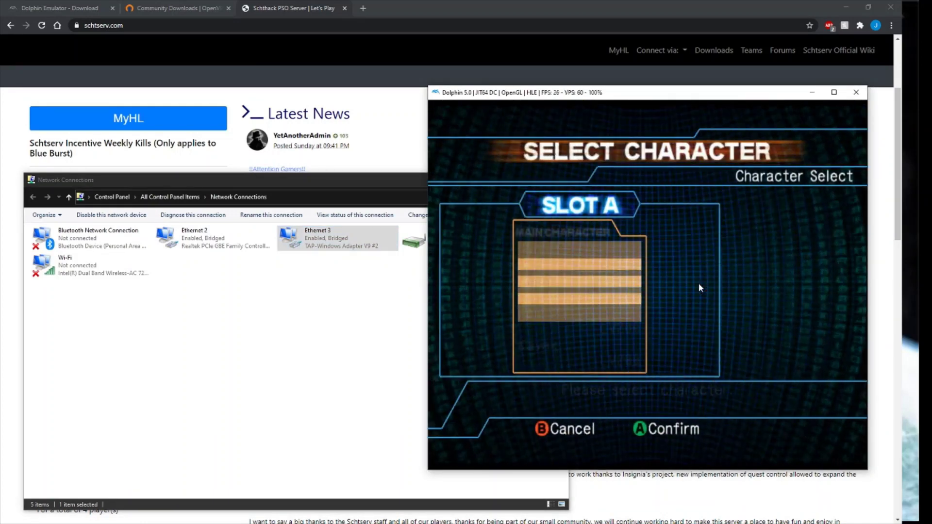
pyautogui.press('x')
pyautogui.press('x')
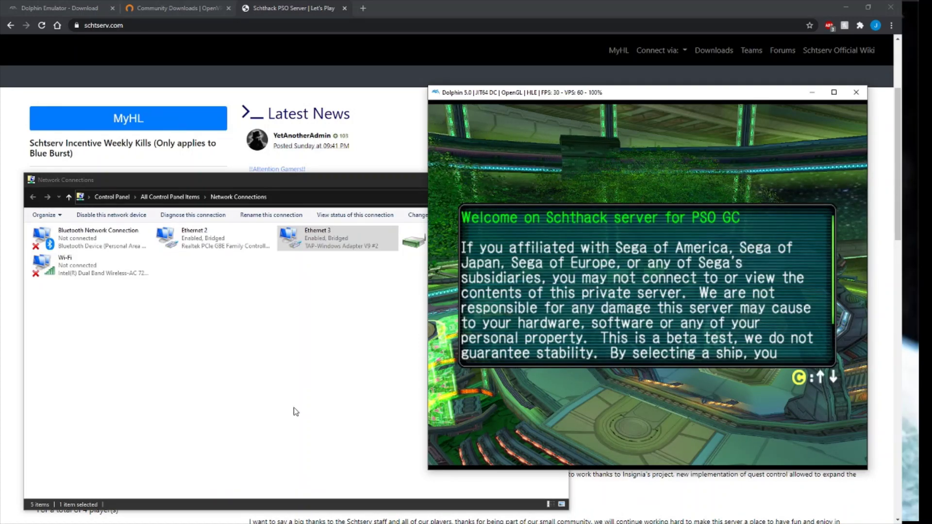
pyautogui.press('x')
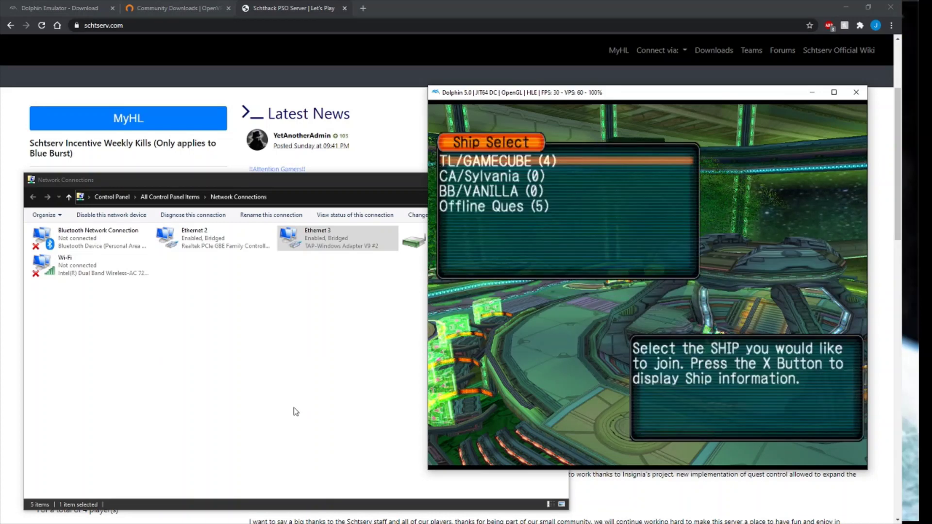
pyautogui.press('Down')
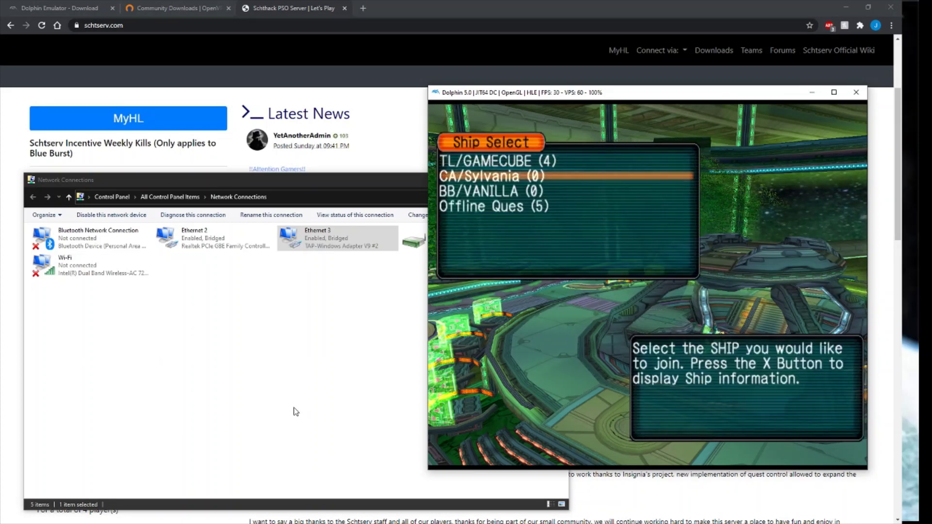
pyautogui.press('Up')
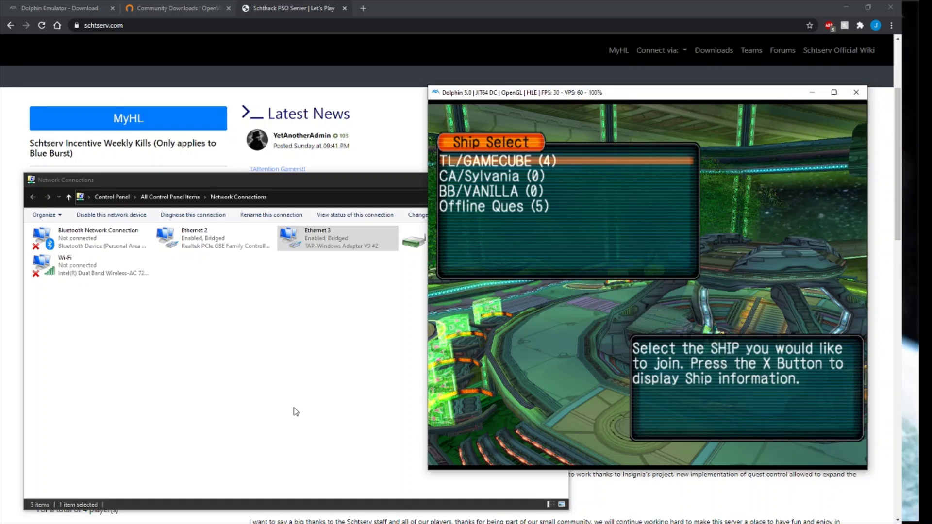
pyautogui.press('Return')
pyautogui.press('Return')
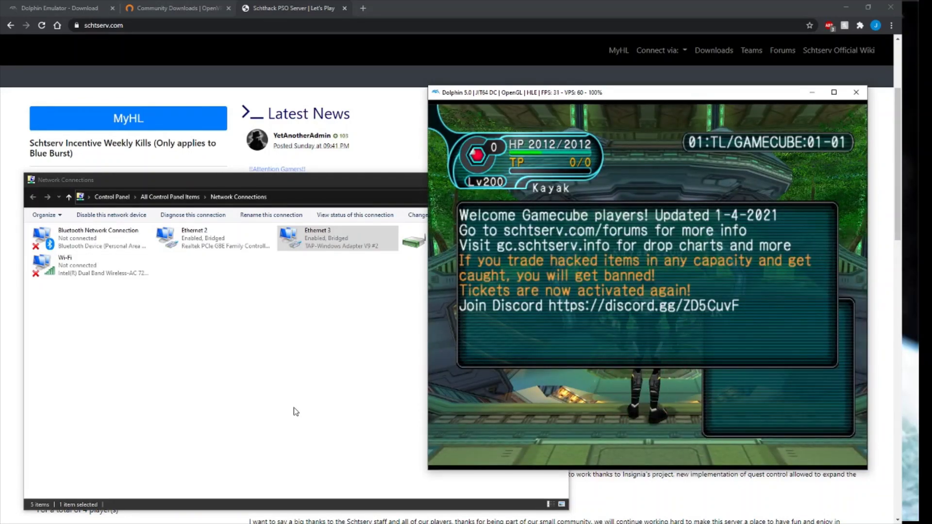
# Close the lobby welcome message and walk Kayak up to the Information Counter.
pyautogui.press('Return')
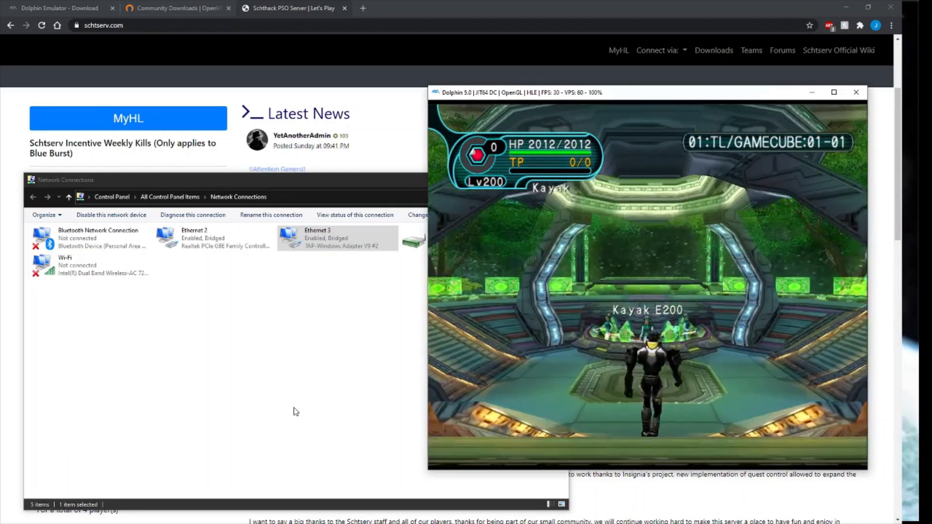
pyautogui.press('Up')
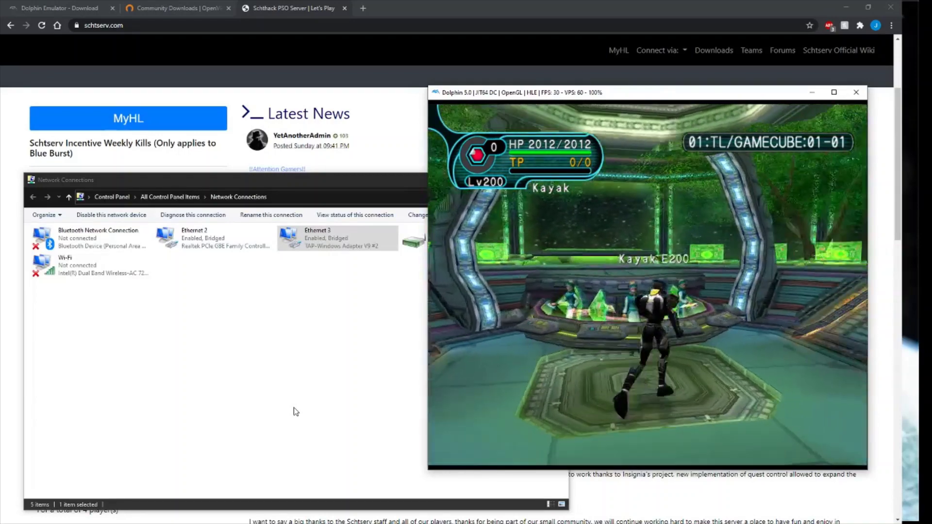
pyautogui.press('Up')
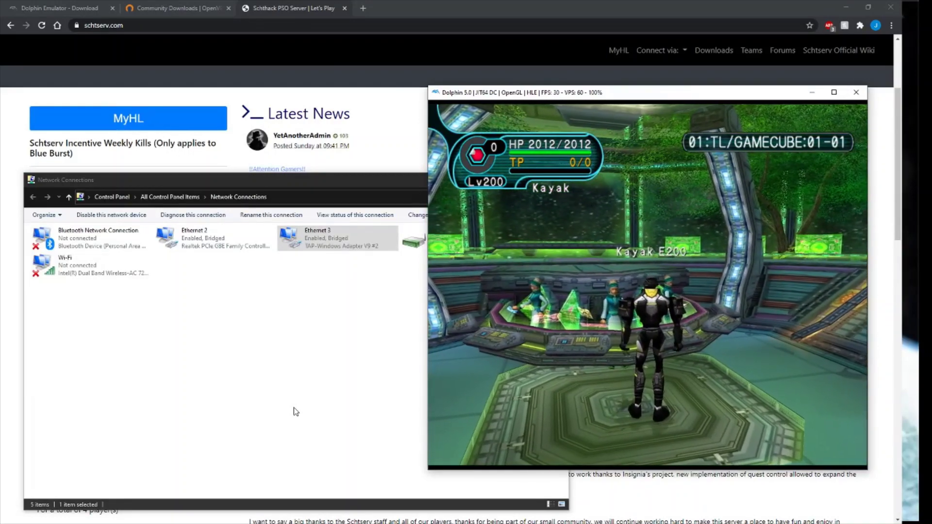
pyautogui.press('Left')
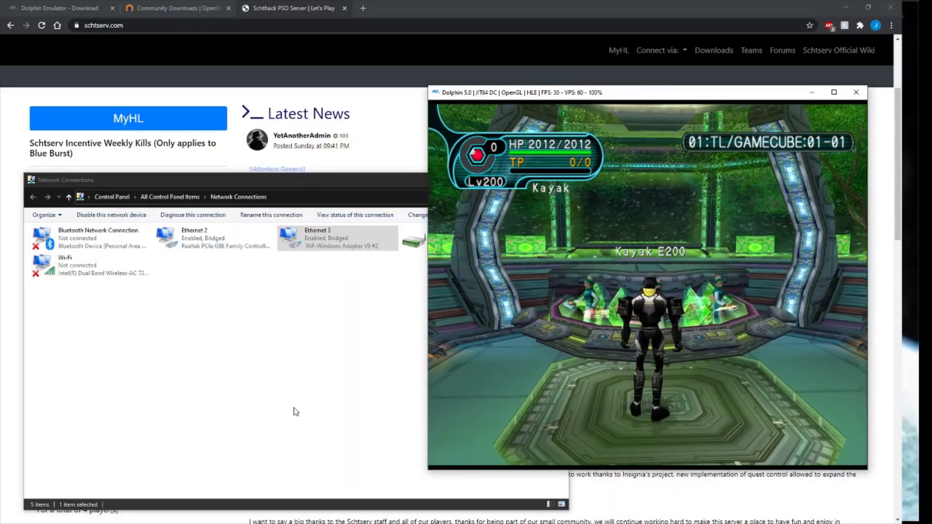
# Browse the counter's team list and member info, close it, and walk Kayak around the lobby.
pyautogui.press('Up')
pyautogui.press('Return')
pyautogui.press('Return')
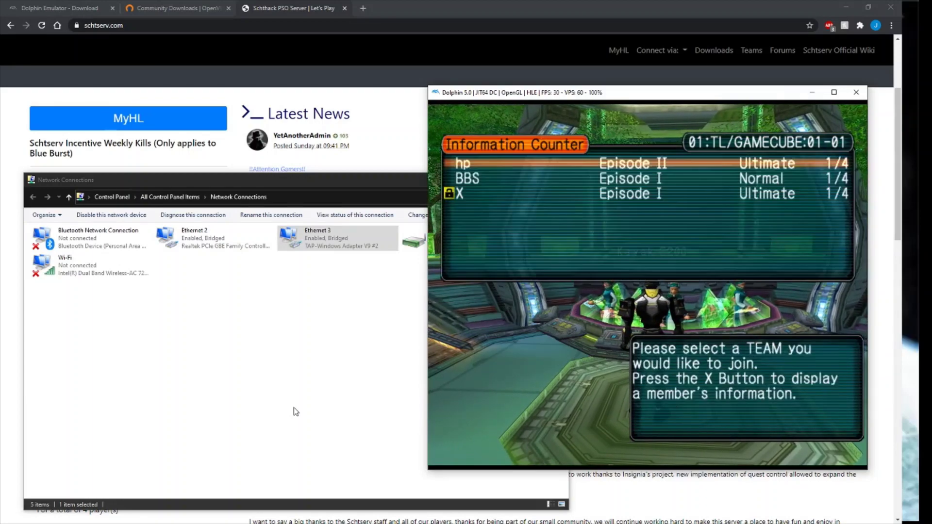
pyautogui.press('Down')
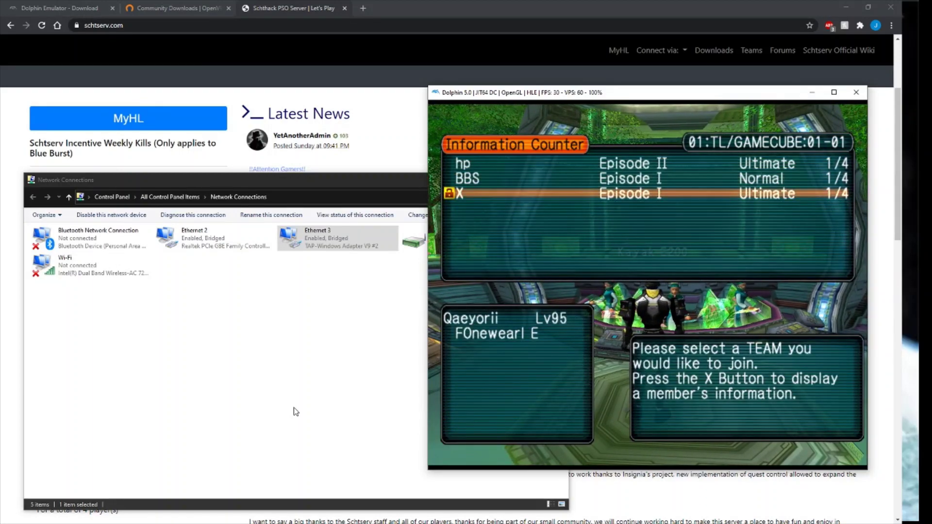
pyautogui.press('Escape')
pyautogui.press('Down')
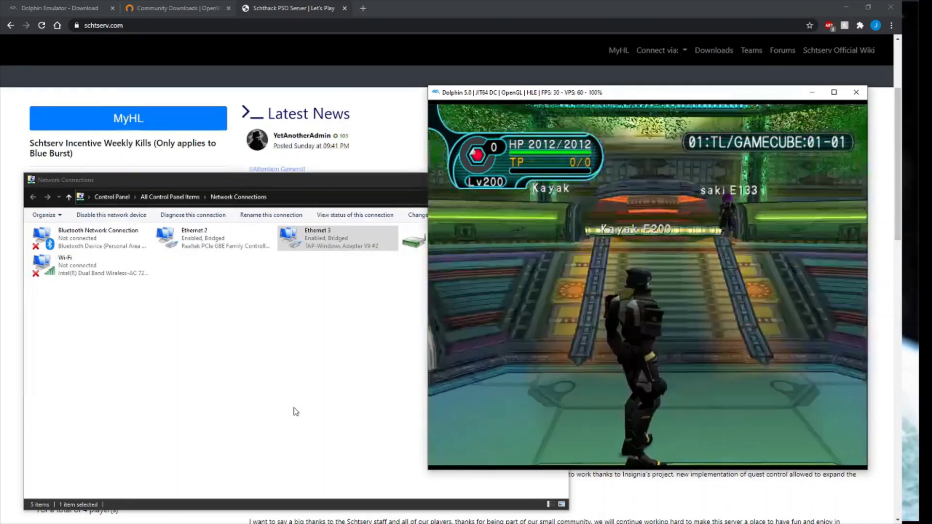
pyautogui.press('Left')
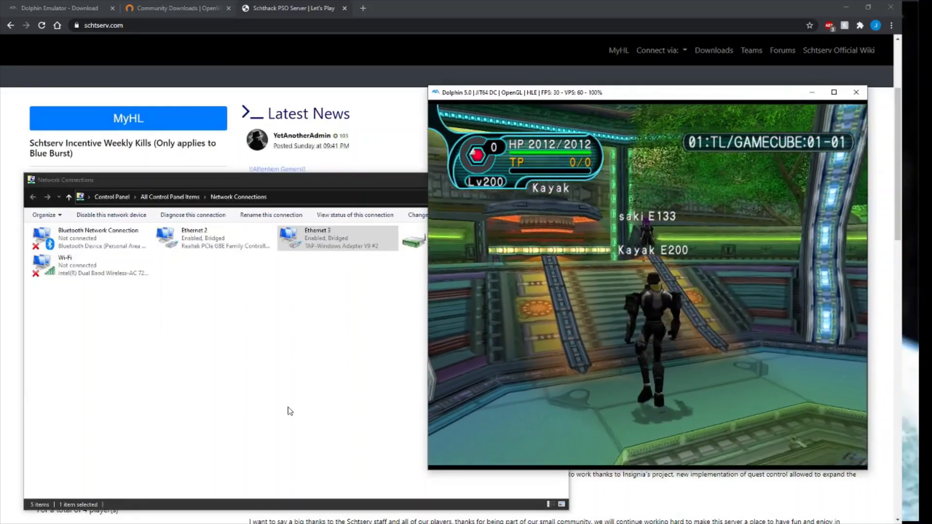